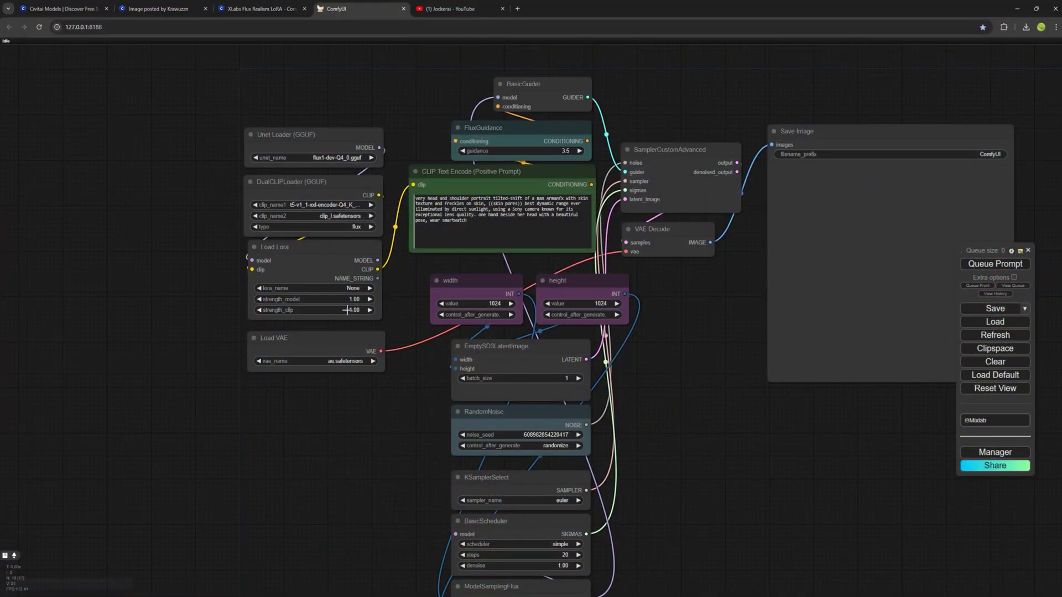
Look over Jockerai's 'run flux' custom-LoRA tutorial on YouTube twice, ending back in ComfyUI
click(451, 8)
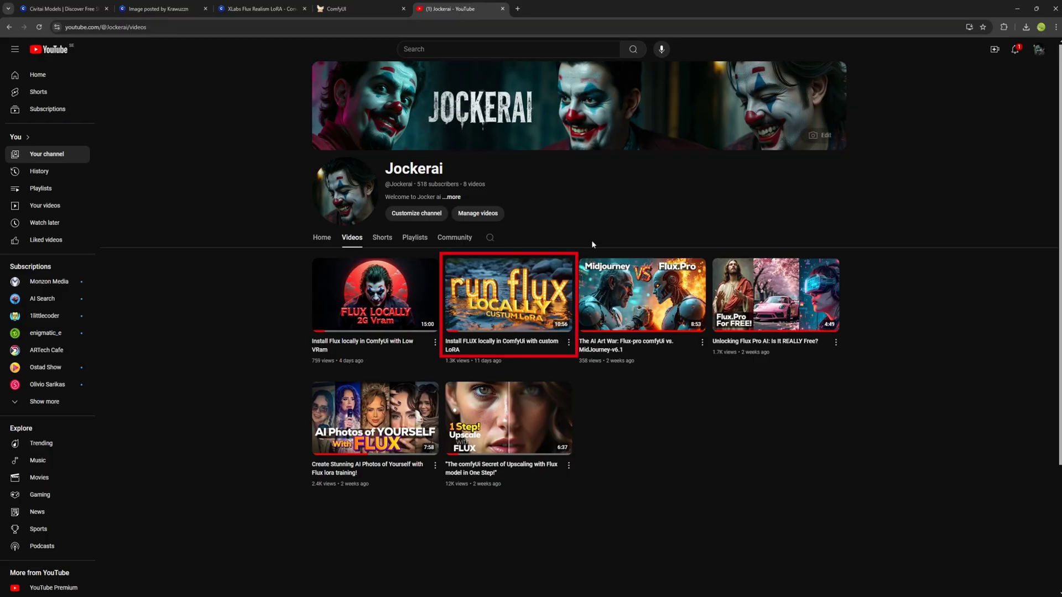
mouse_move(483, 265)
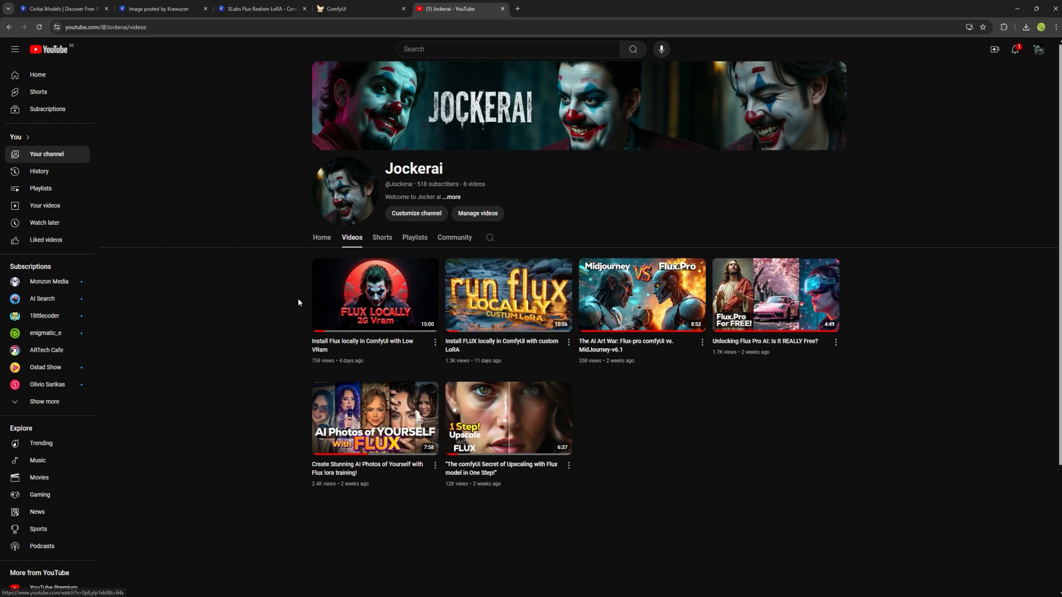
click(356, 10)
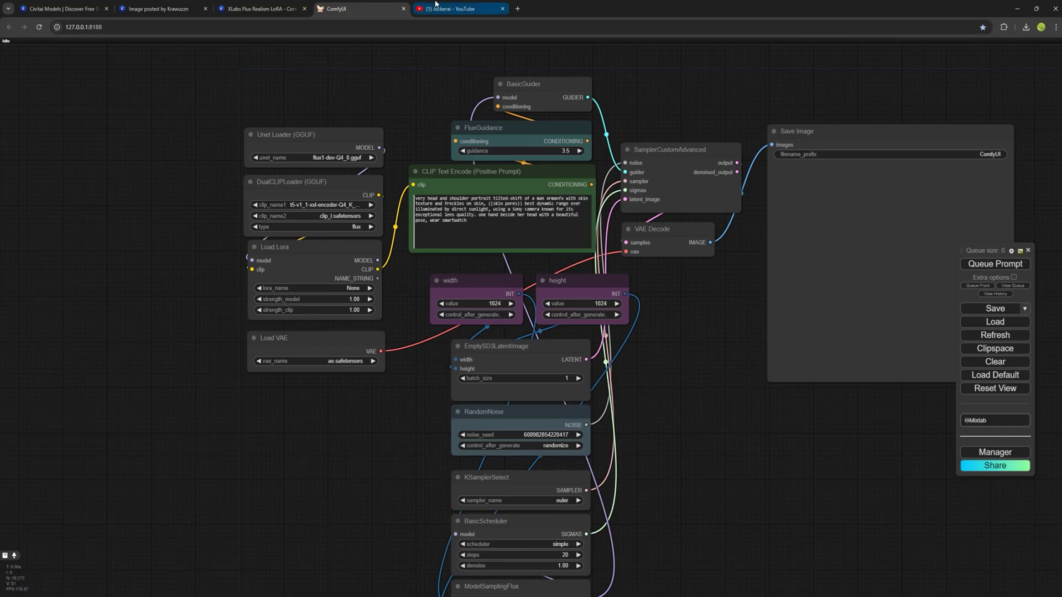
click(452, 9)
mouse_move(347, 435)
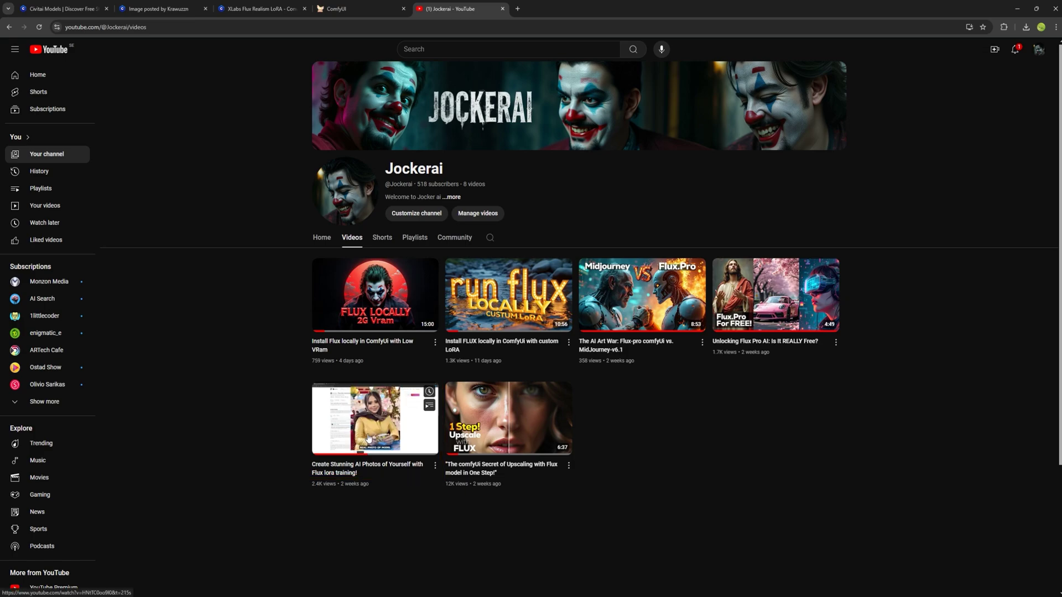
key(ctrl+shift+Tab)
Pick flux_train_replicate.safetensors as the Load Lora file and open the XLabs Flux Realism Civitai tab
click(298, 288)
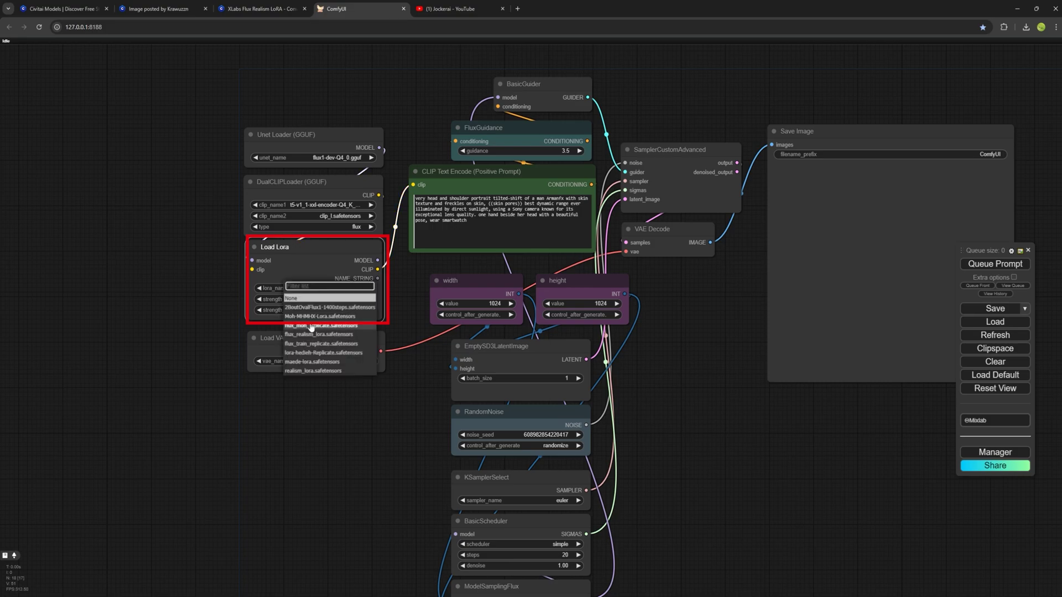
click(332, 340)
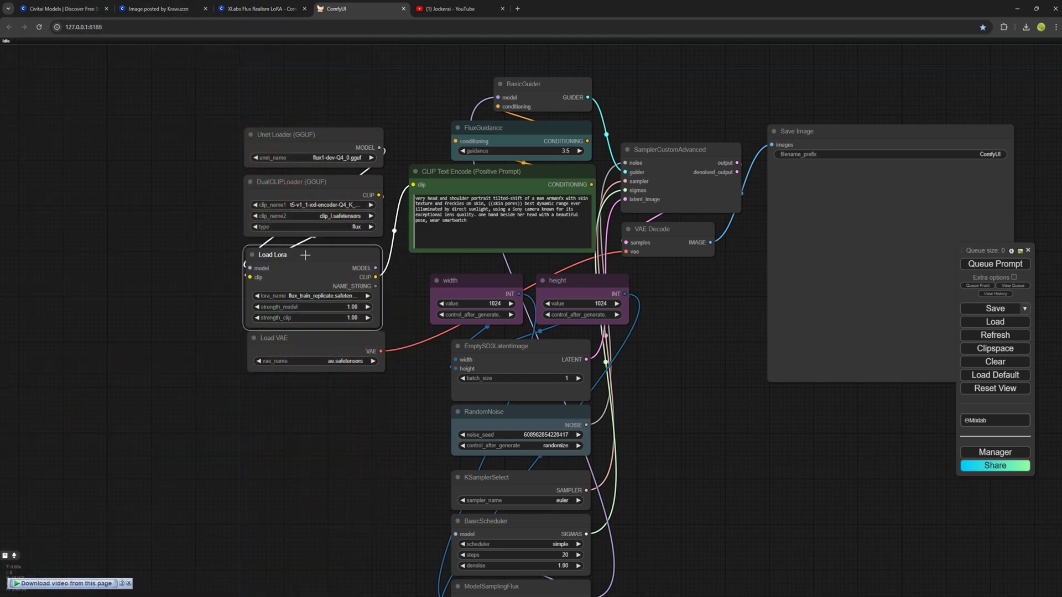
drag(306, 260, 308, 263)
click(247, 7)
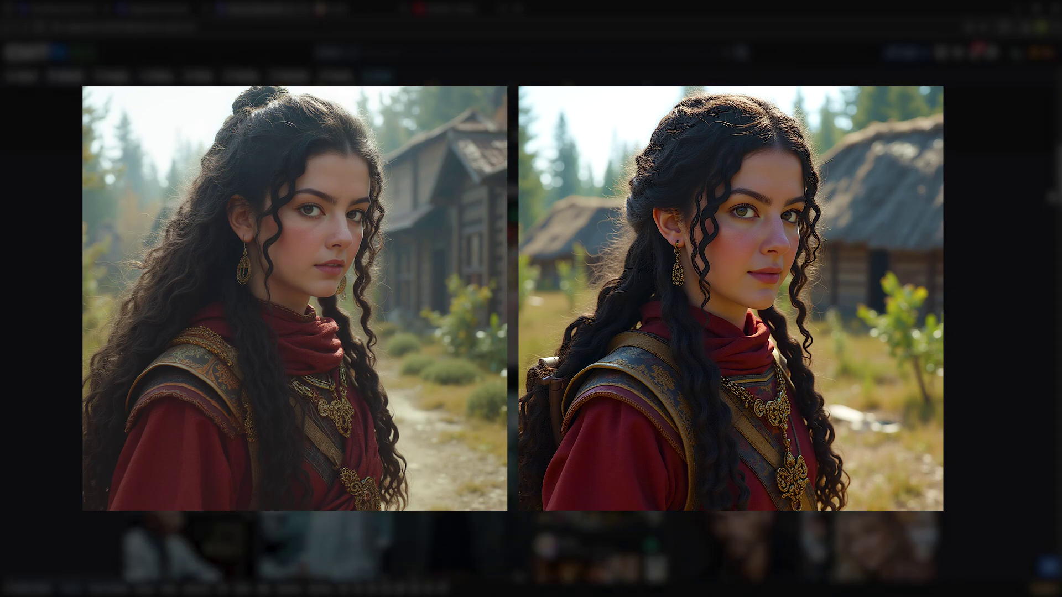
Browse Civitai's Flux LoRA listings and scroll the XLabs Realism page to its 21.39 MB file
scroll(749, 218, down, 1)
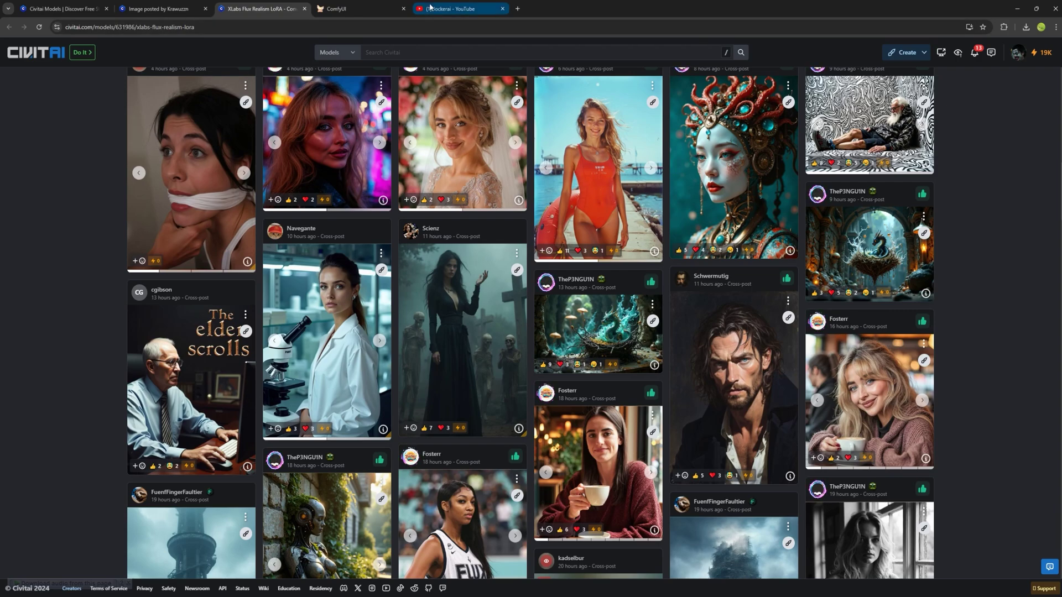
click(378, 6)
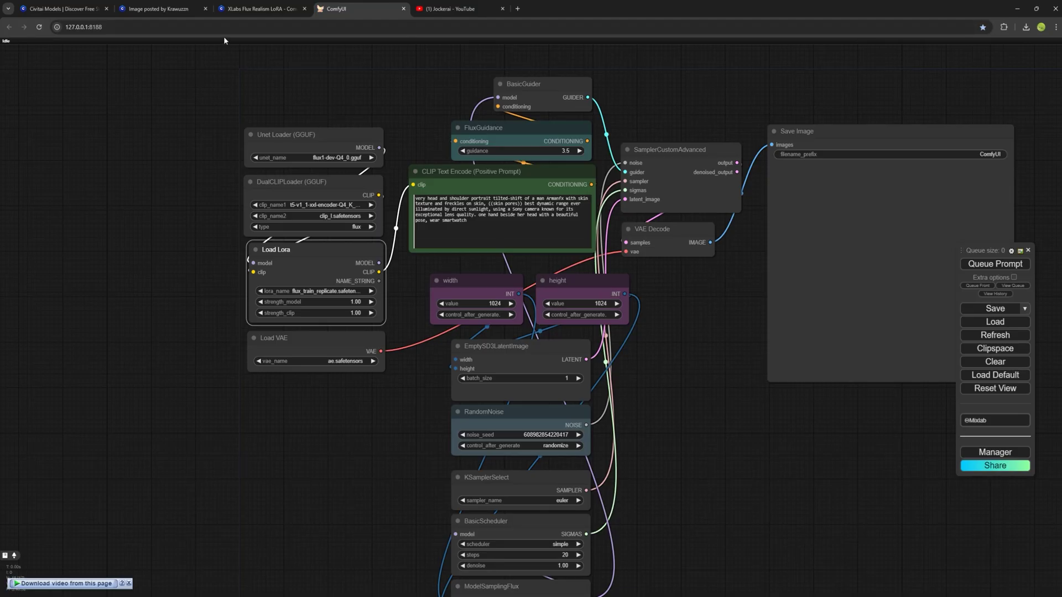
click(61, 8)
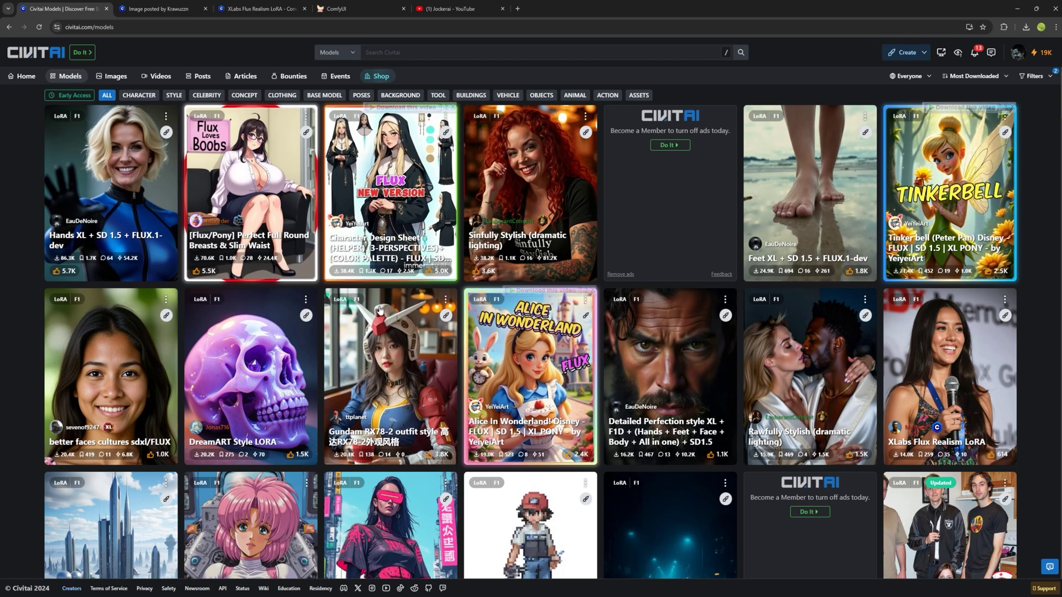
scroll(380, 309, down, 5)
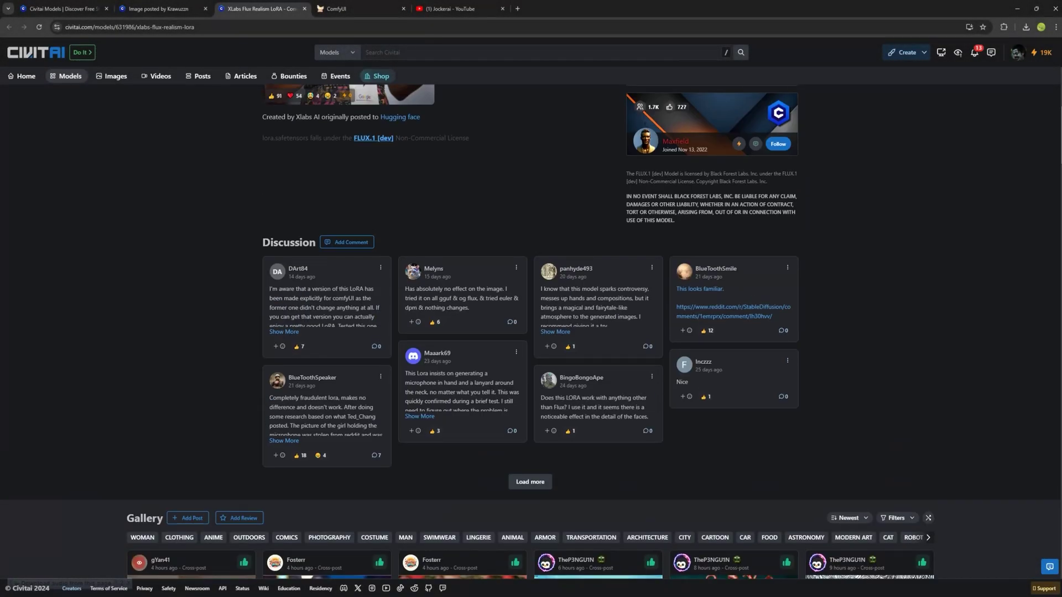
scroll(927, 105, up, 3)
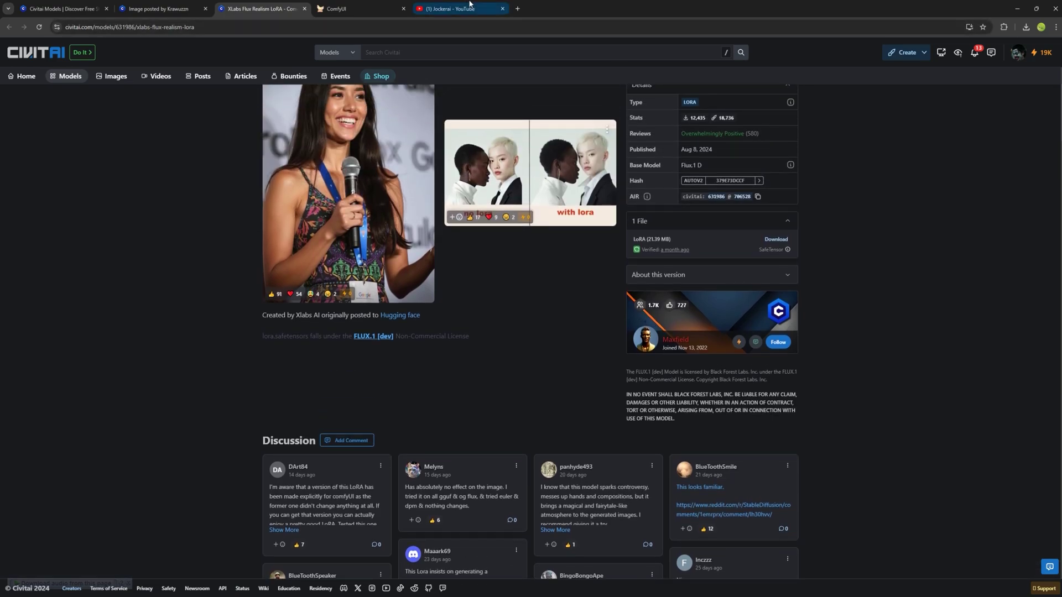
Revisit the Jockerai custom-LoRA video, ending on the flux_train_replicate Load Lora workflow
click(450, 8)
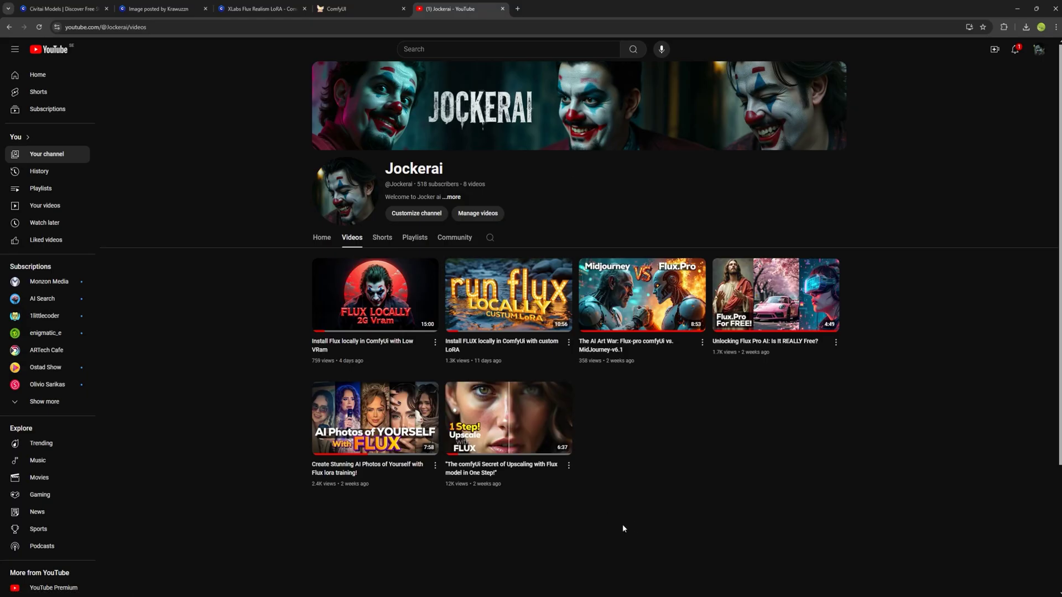
click(351, 7)
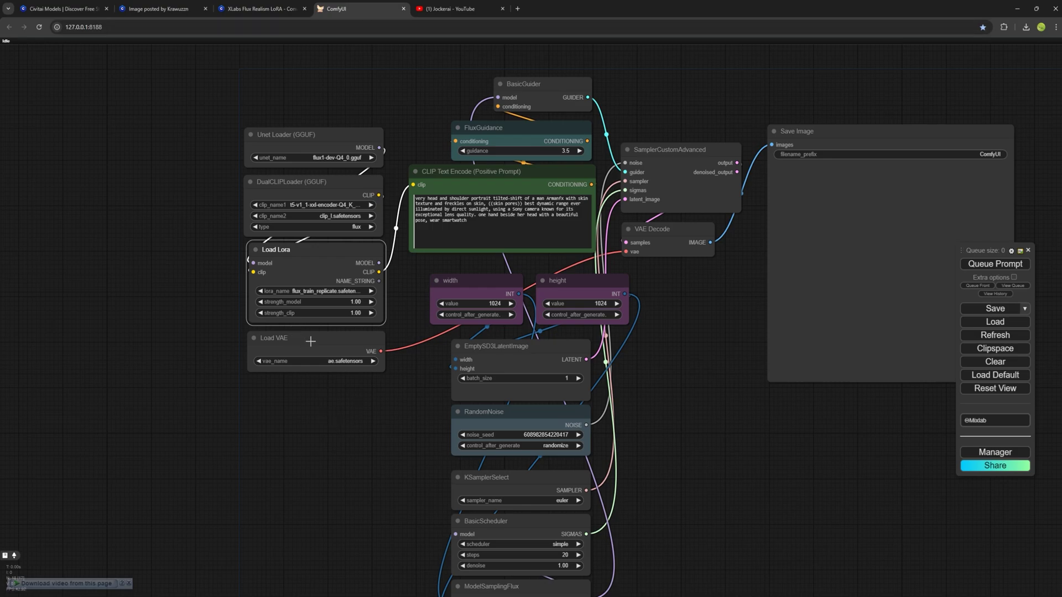
mouse_move(310, 260)
mouse_down()
mouse_move(316, 282)
mouse_move(313, 259)
mouse_up()
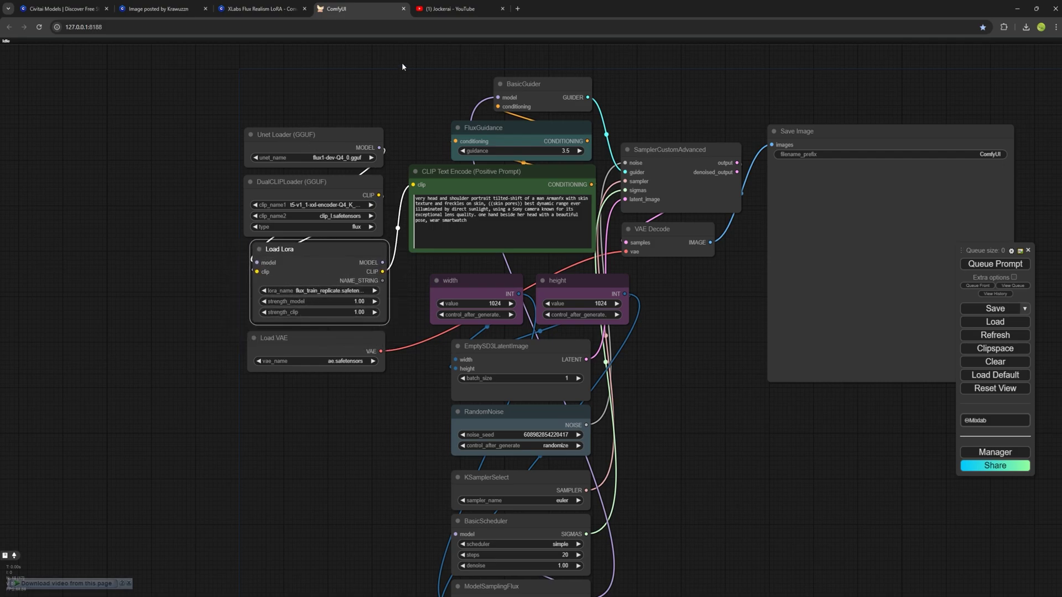
click(440, 9)
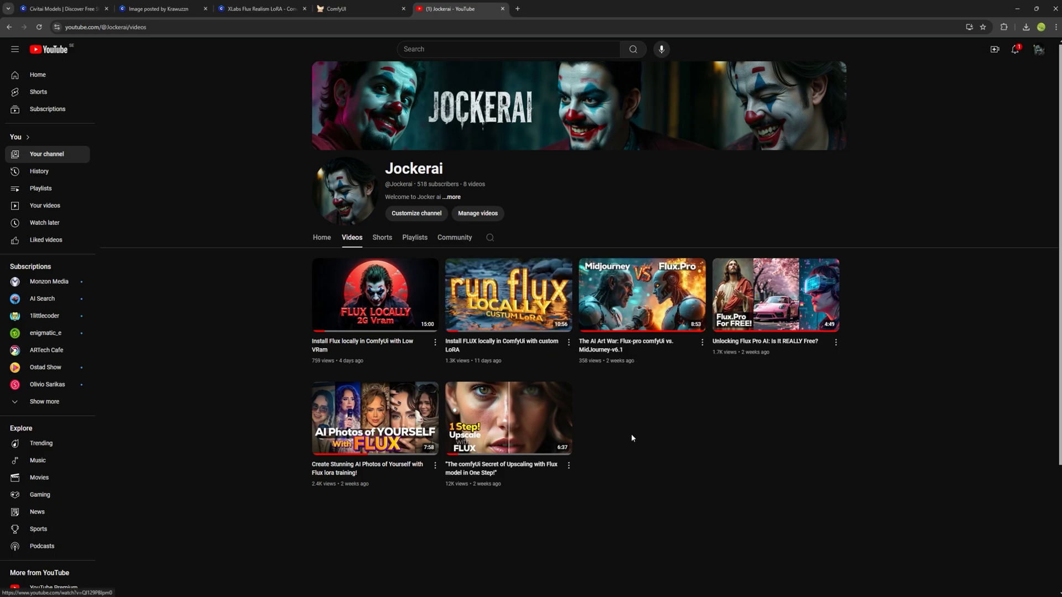
mouse_move(493, 343)
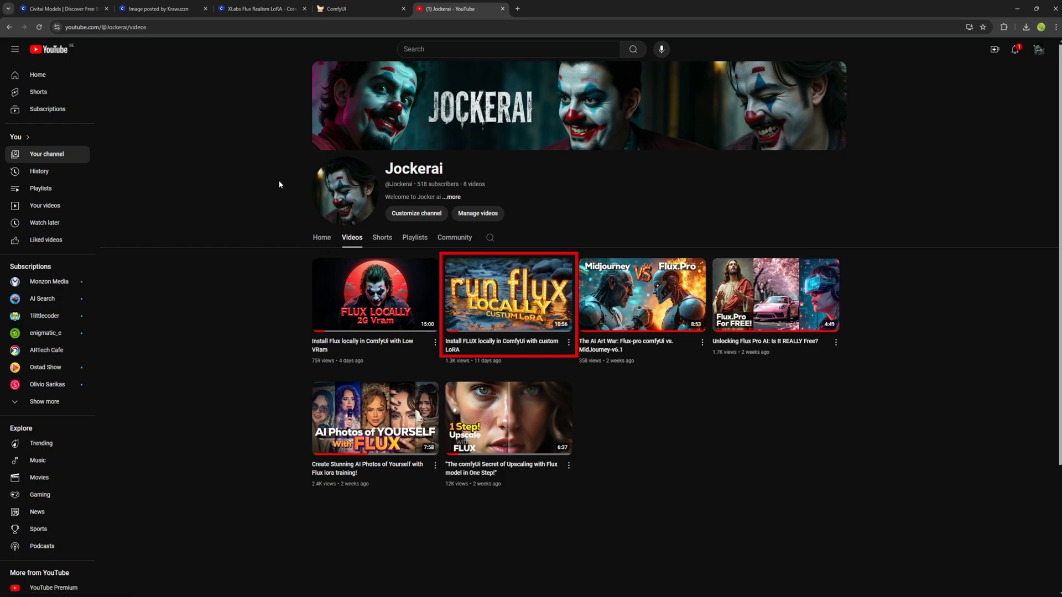
click(336, 9)
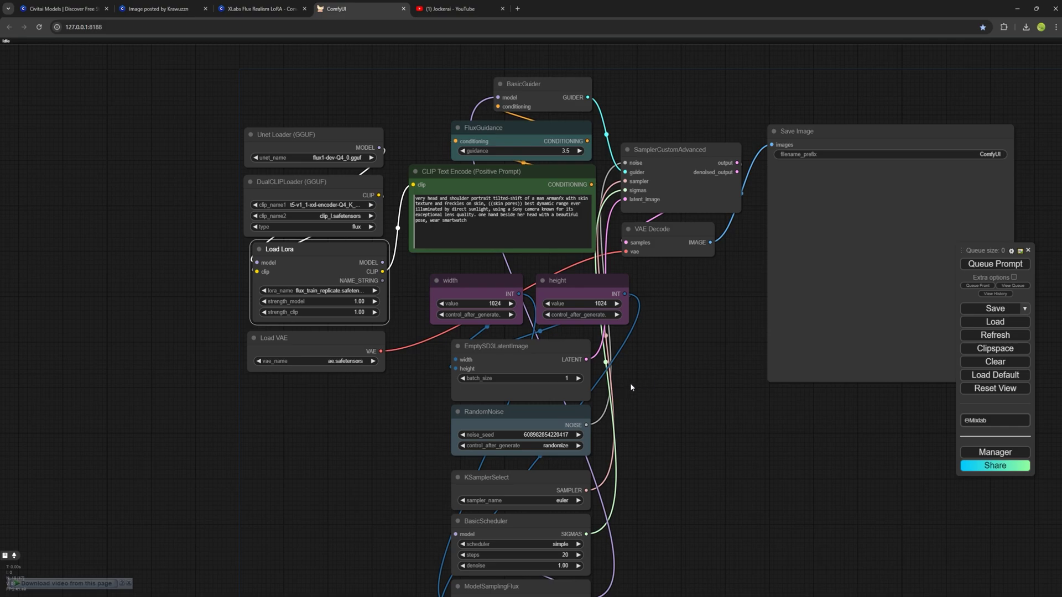
Delete the Load Lora node so the Flux GGUF graph runs with no LoRA
scroll(648, 404, down, 2)
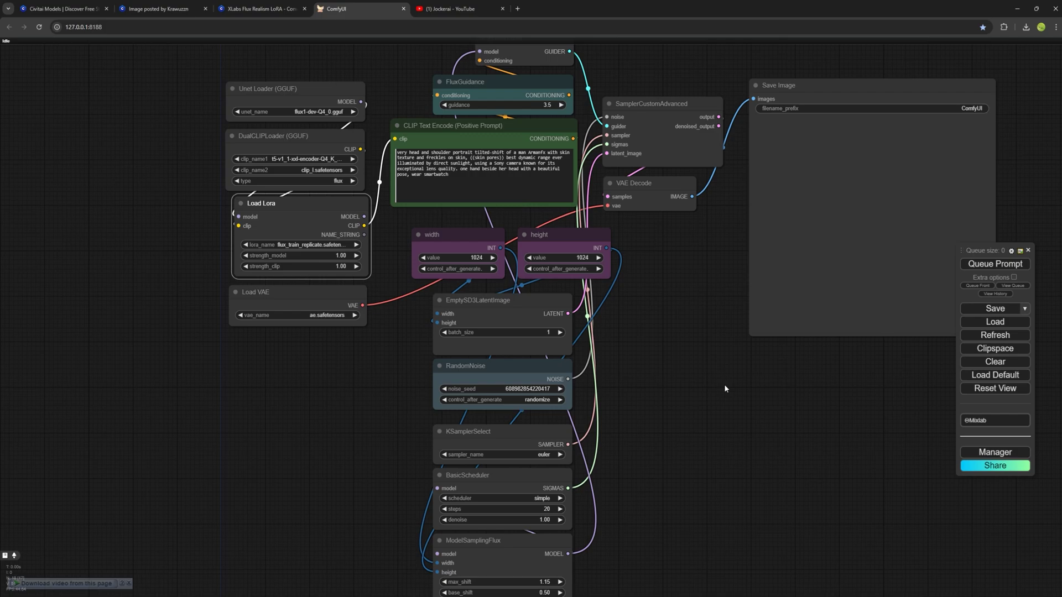
drag(315, 259, 307, 260)
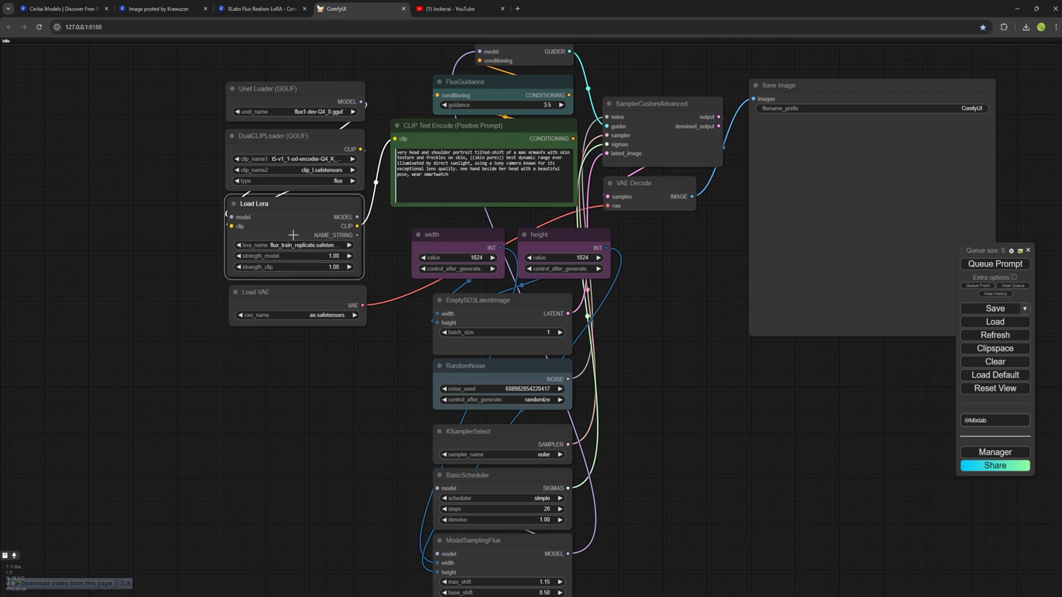
right_click(274, 209)
click(315, 445)
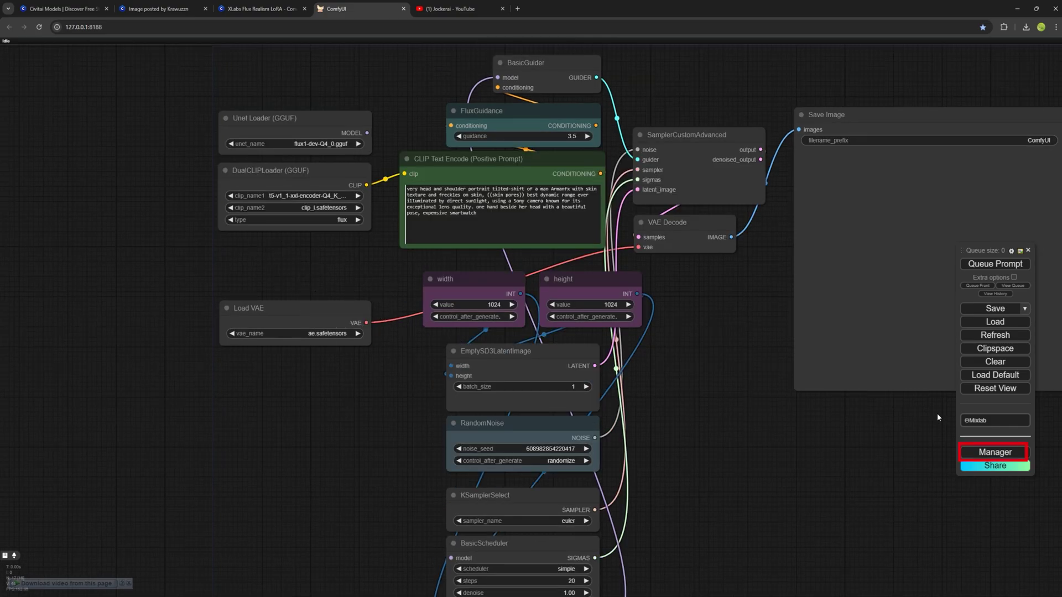
Search the Custom Nodes Manager for 'rgthree' and confirm the pack shows as installed
click(997, 454)
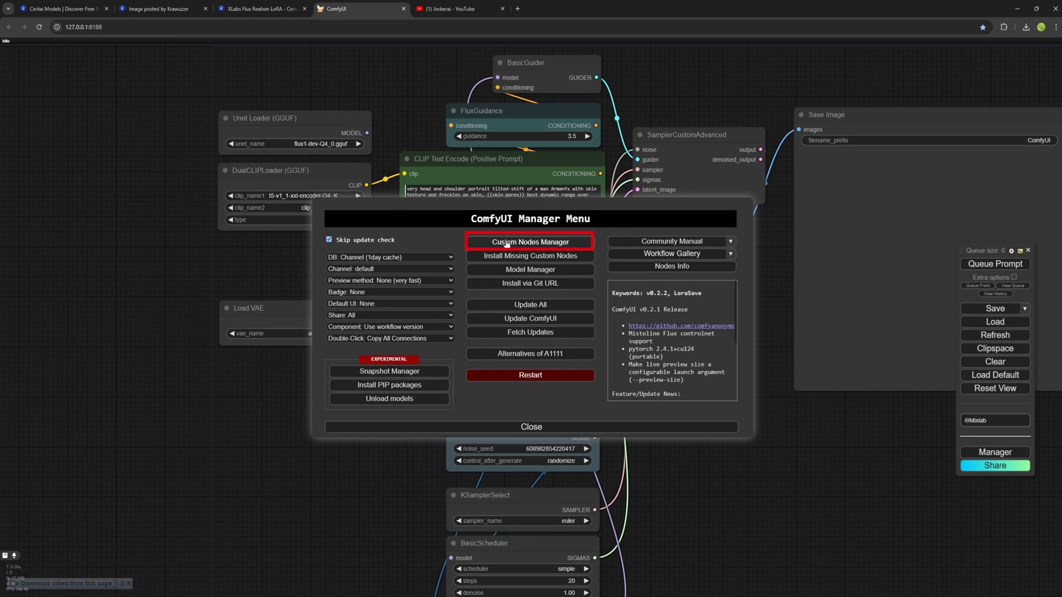
click(511, 244)
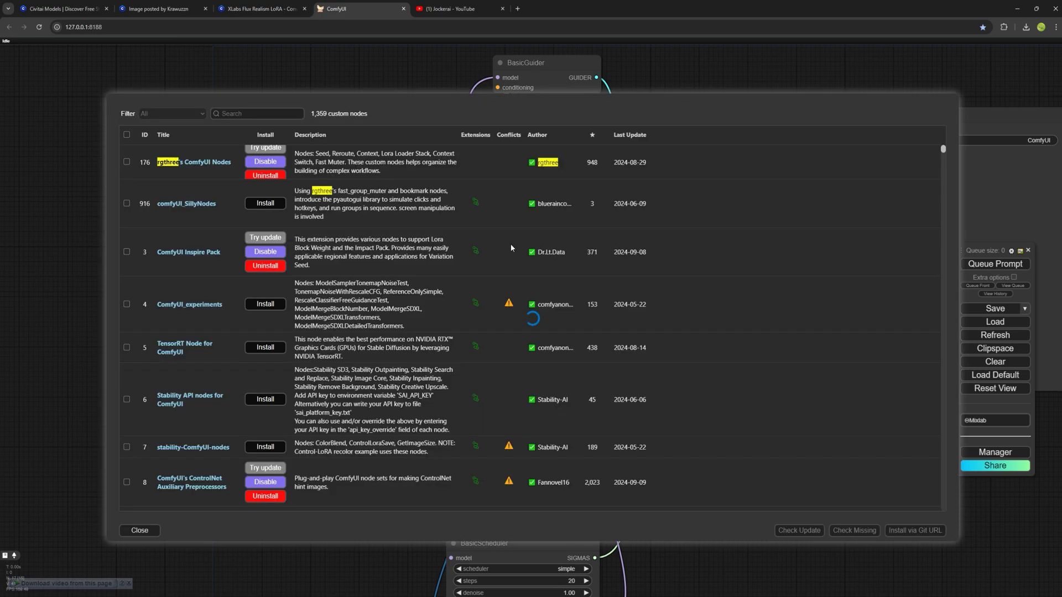
text(rgth)
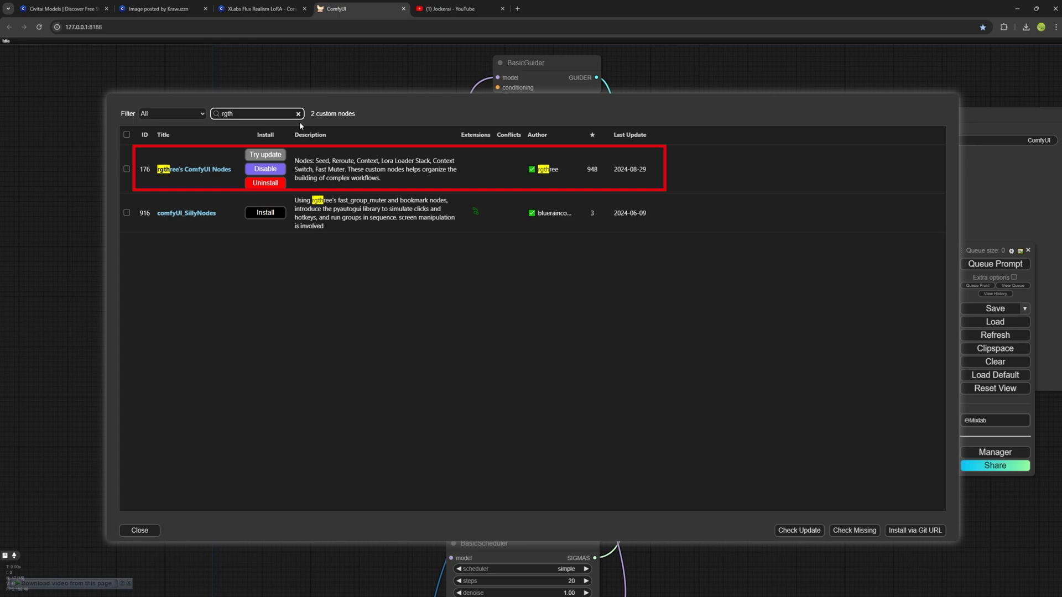
text(ree)
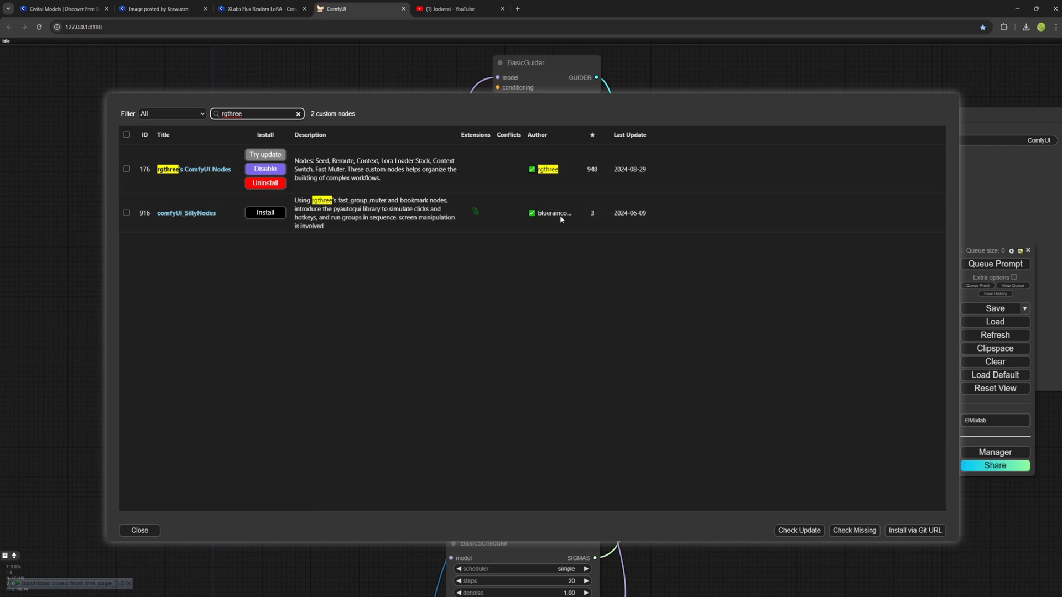
click(142, 532)
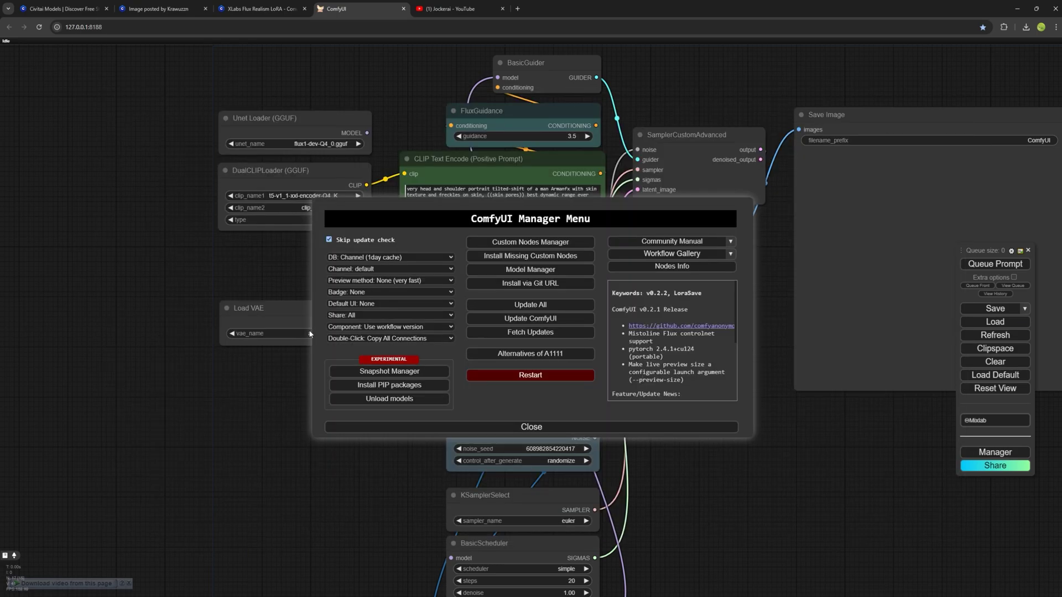
Close the Manager menu and glance at the GGUF workflows folder before returning to the canvas
click(496, 428)
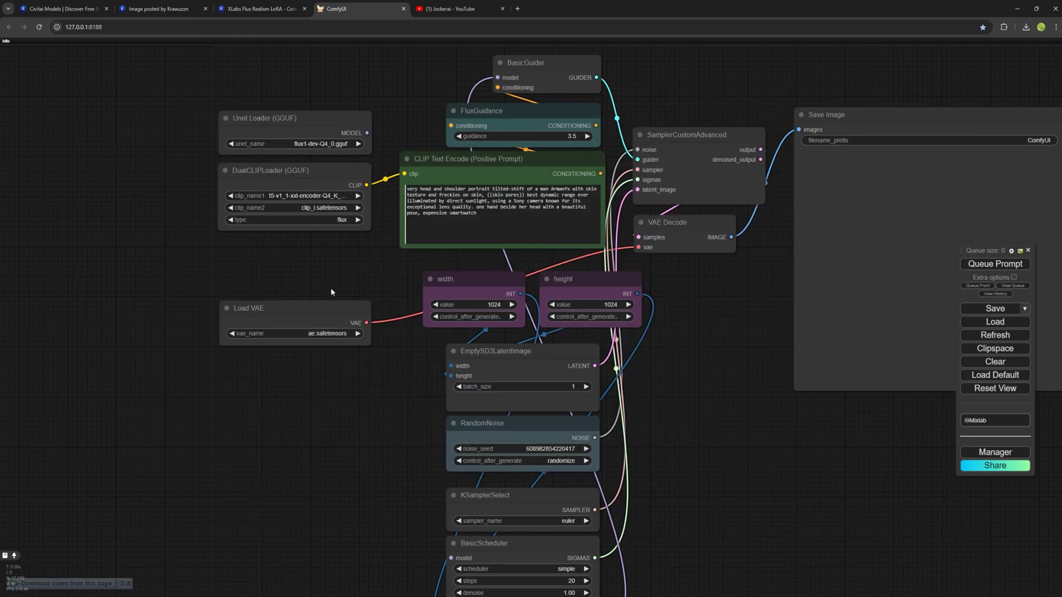
double_click(290, 261)
key(Escape)
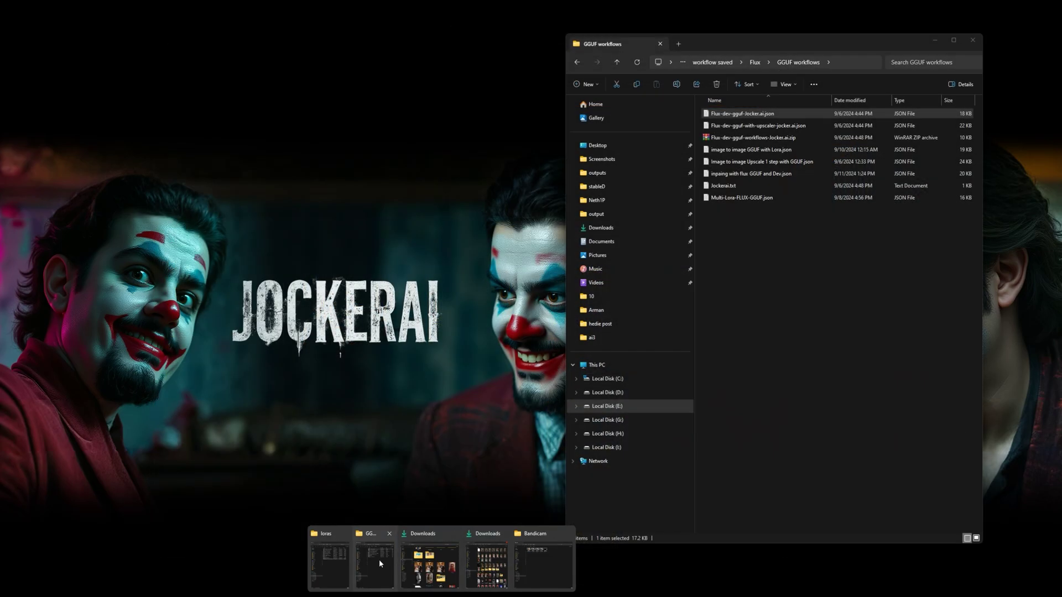
click(380, 559)
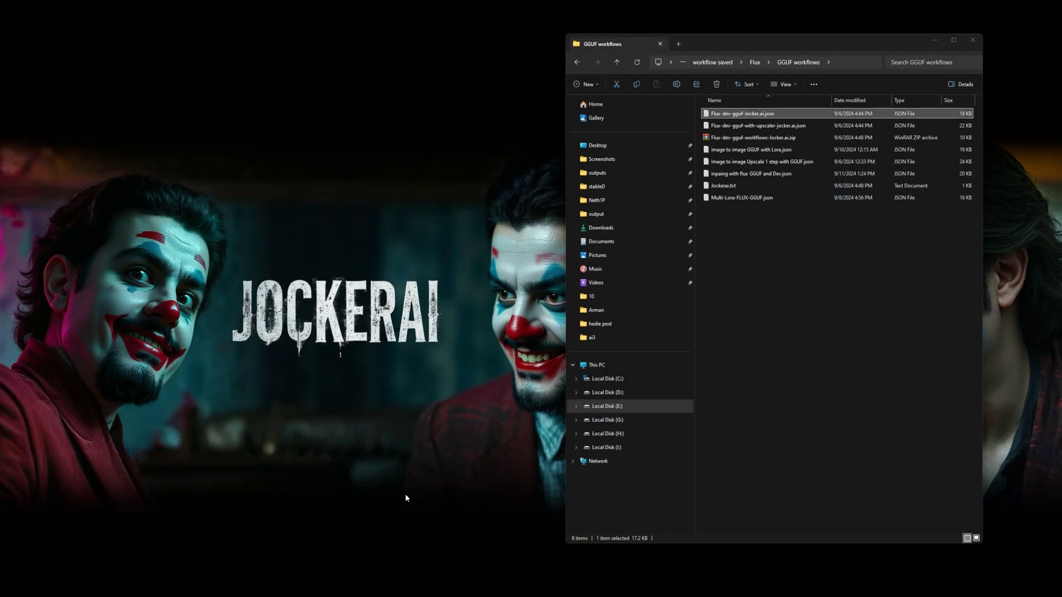
click(261, 263)
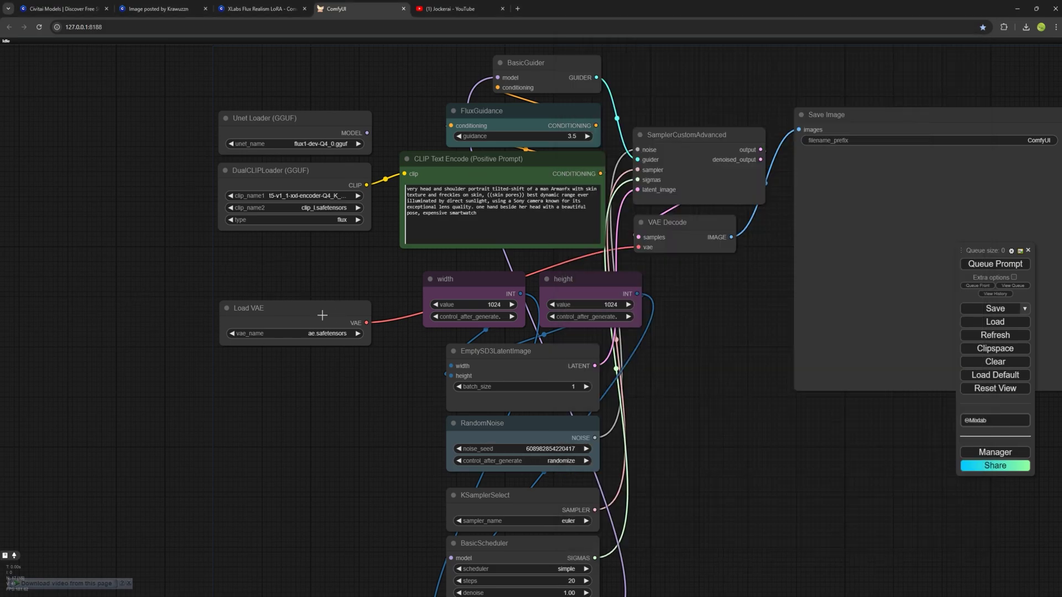
Add a Power Lora Loader (rgthree) node via the 'power lora' search and move Load VAE below it
double_click(280, 267)
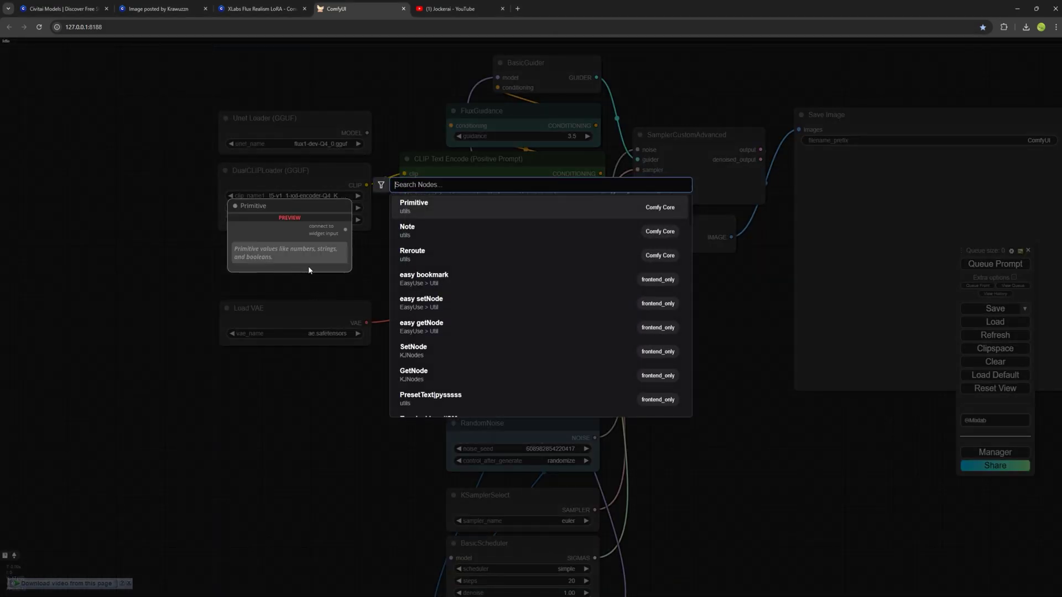
text(power)
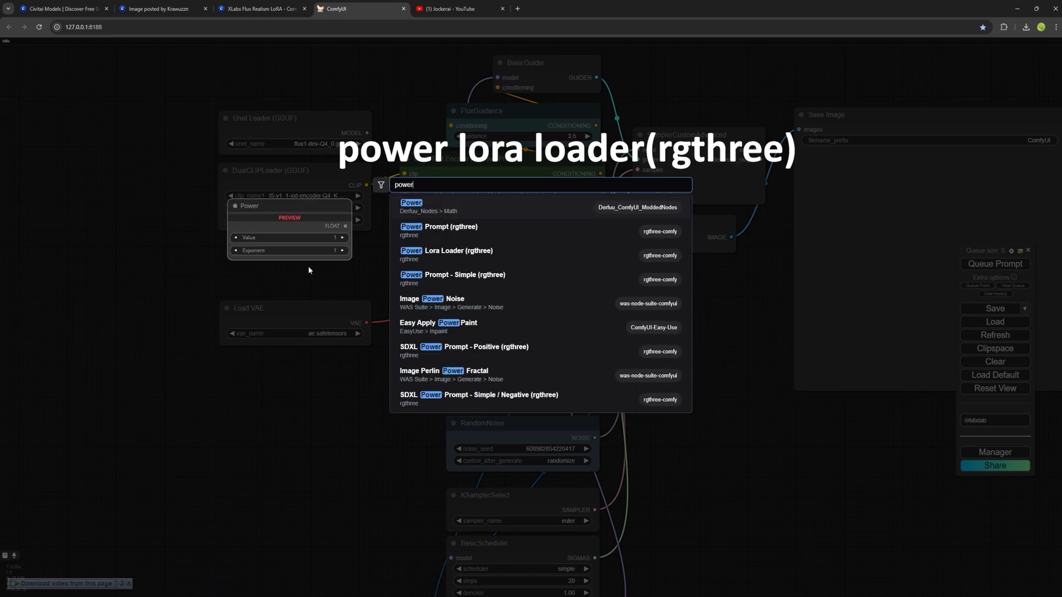
text( lora)
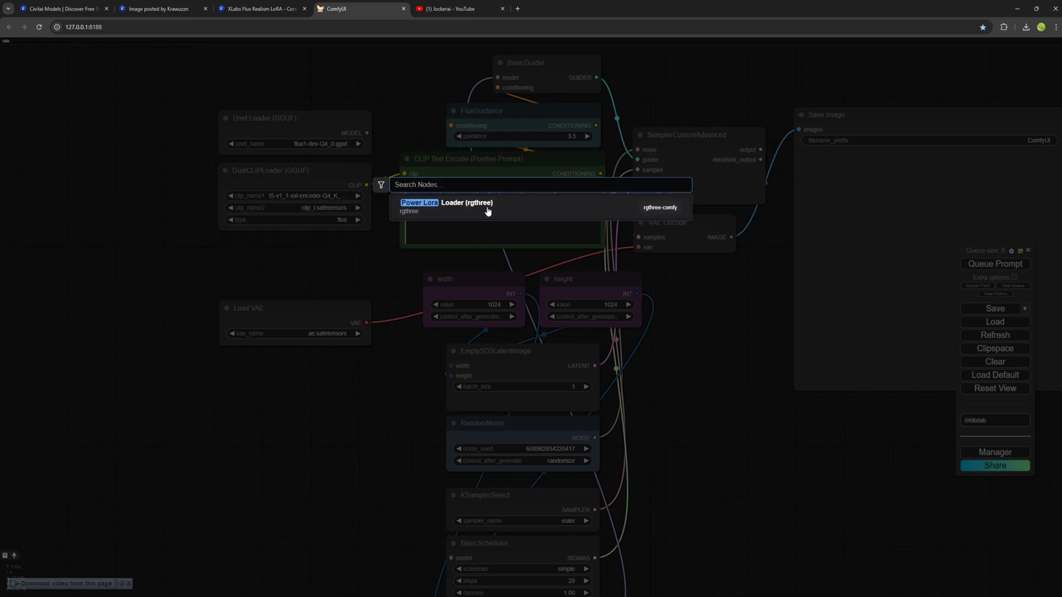
click(474, 212)
drag(310, 324, 317, 413)
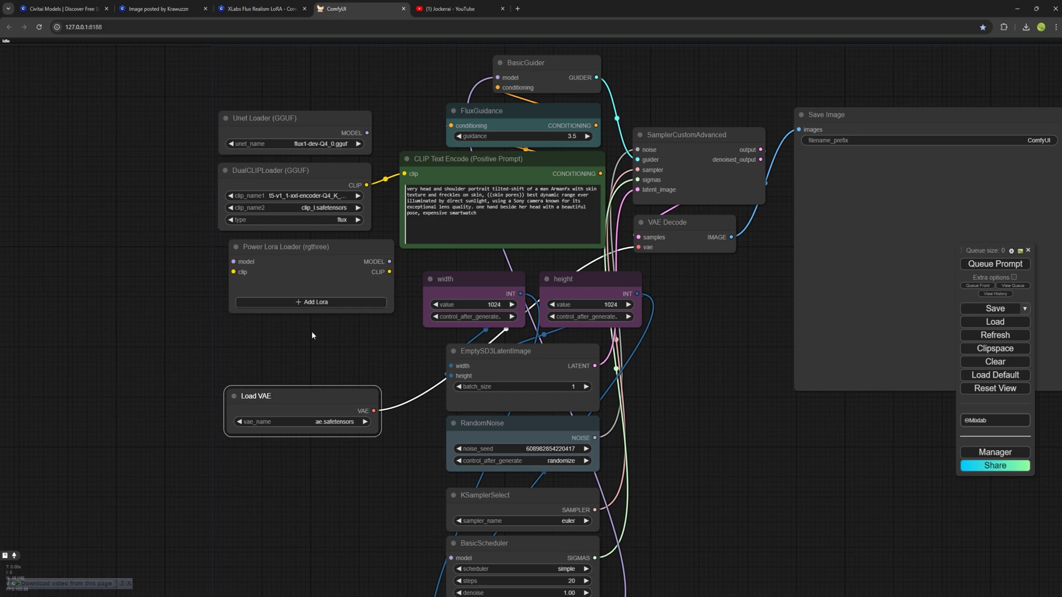
Connect the Unet Loader's MODEL output into the Power Lora Loader
drag(308, 266, 294, 270)
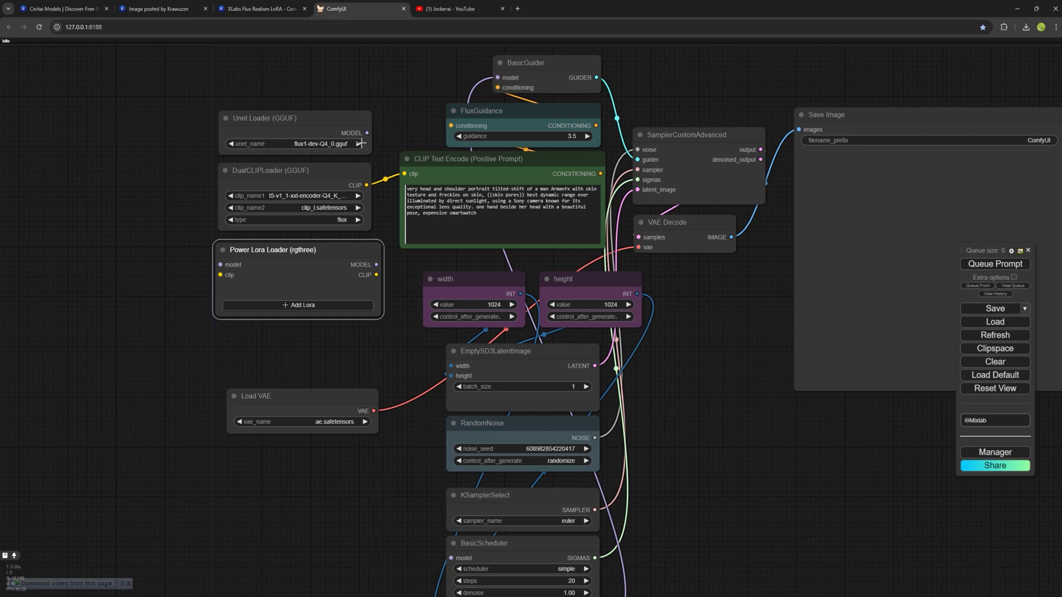
drag(367, 132, 226, 265)
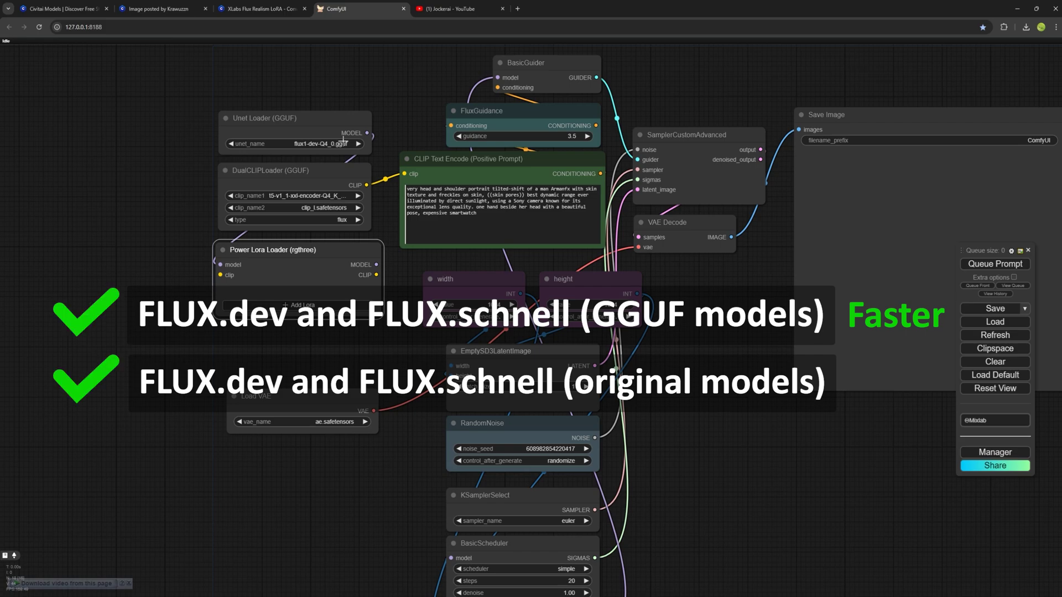
click(479, 8)
mouse_move(368, 320)
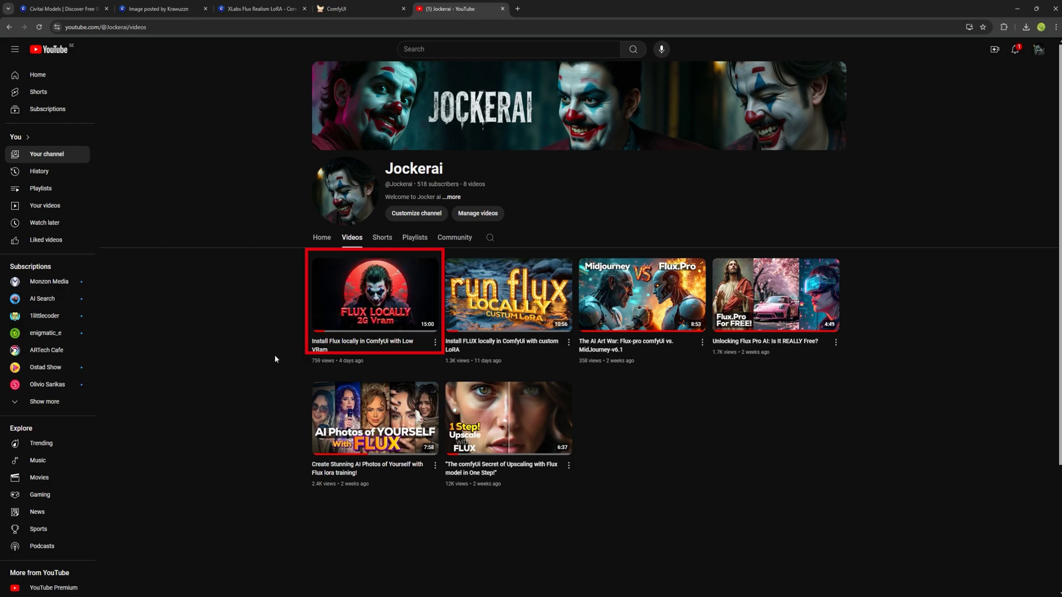
mouse_move(380, 308)
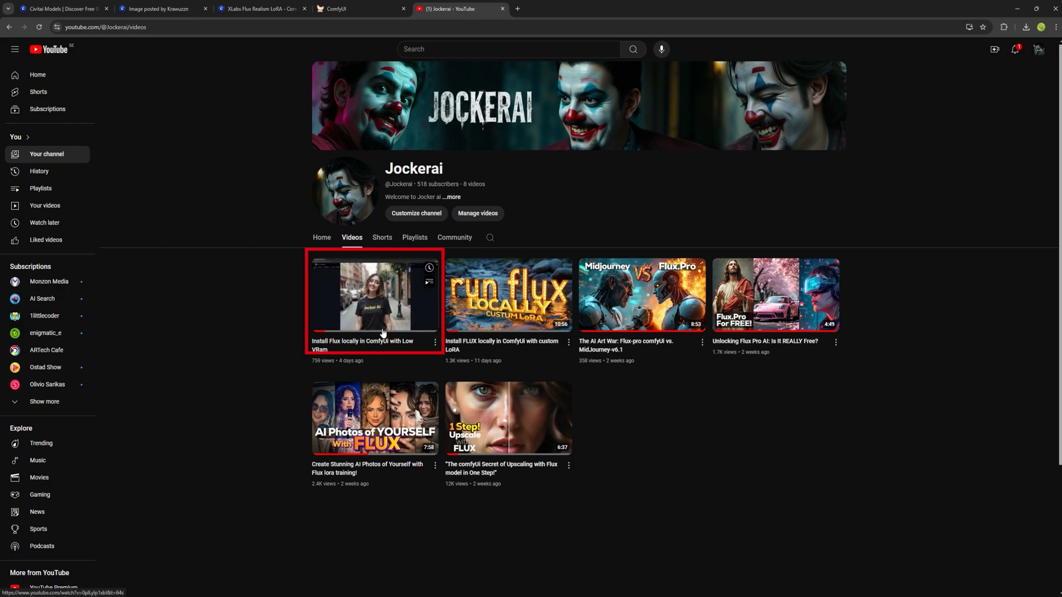
click(374, 3)
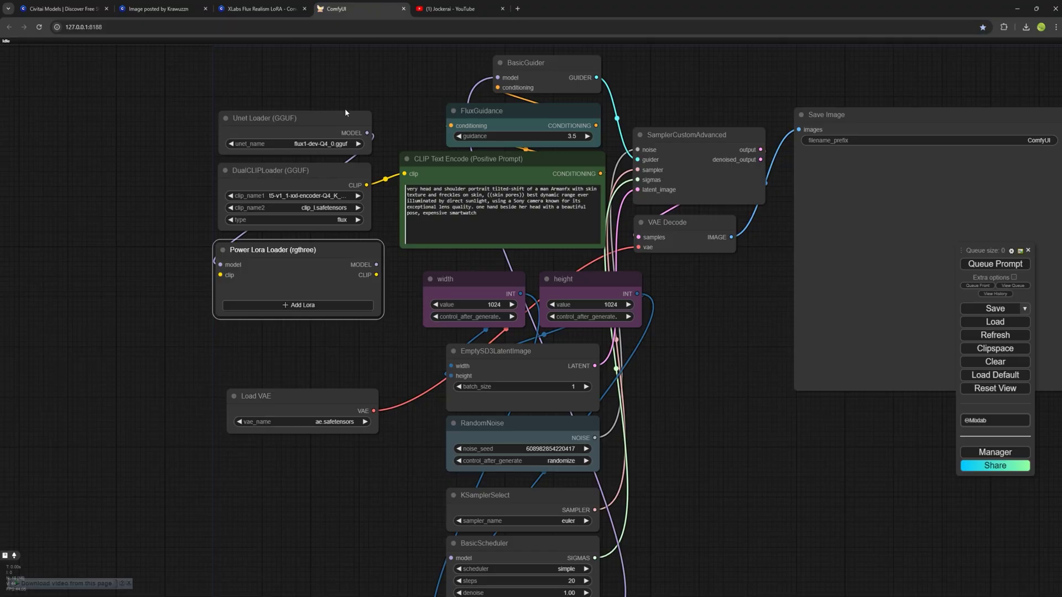
Route the loader's MODEL to BasicScheduler and ModelSamplingFlux, and DualCLIP CLIP through it to CLIP Text Encode
drag(283, 254, 284, 270)
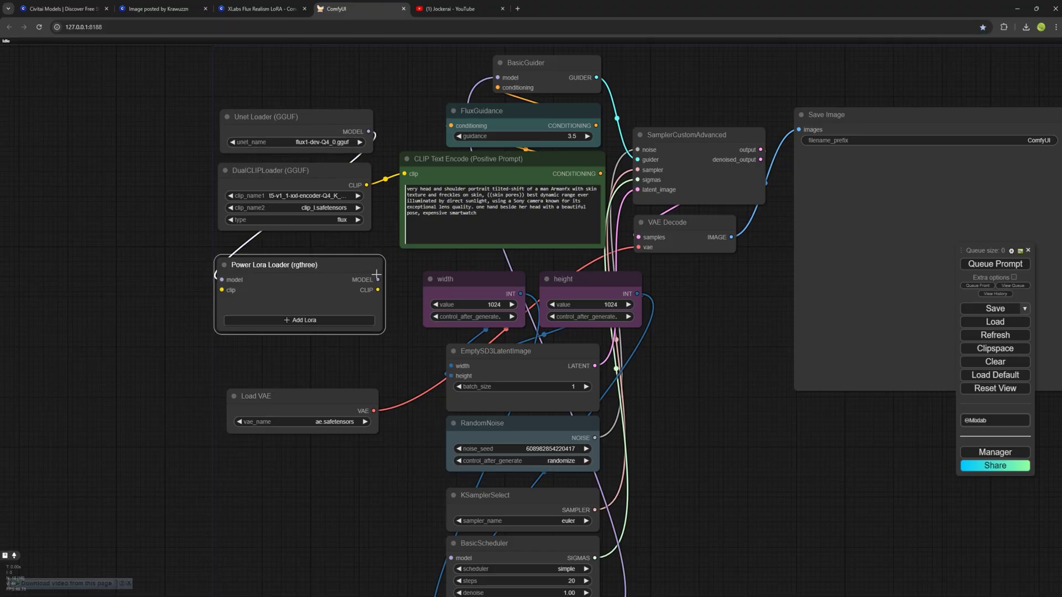
drag(377, 281, 449, 556)
drag(367, 502, 329, 333)
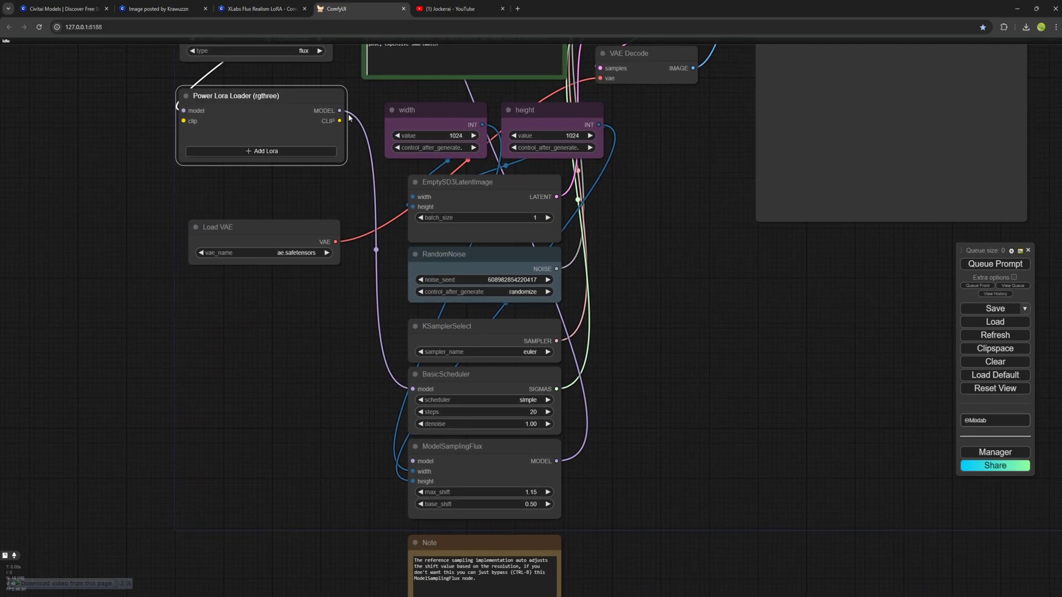
drag(340, 111, 412, 461)
drag(351, 426, 357, 578)
drag(332, 171, 188, 276)
drag(344, 275, 370, 159)
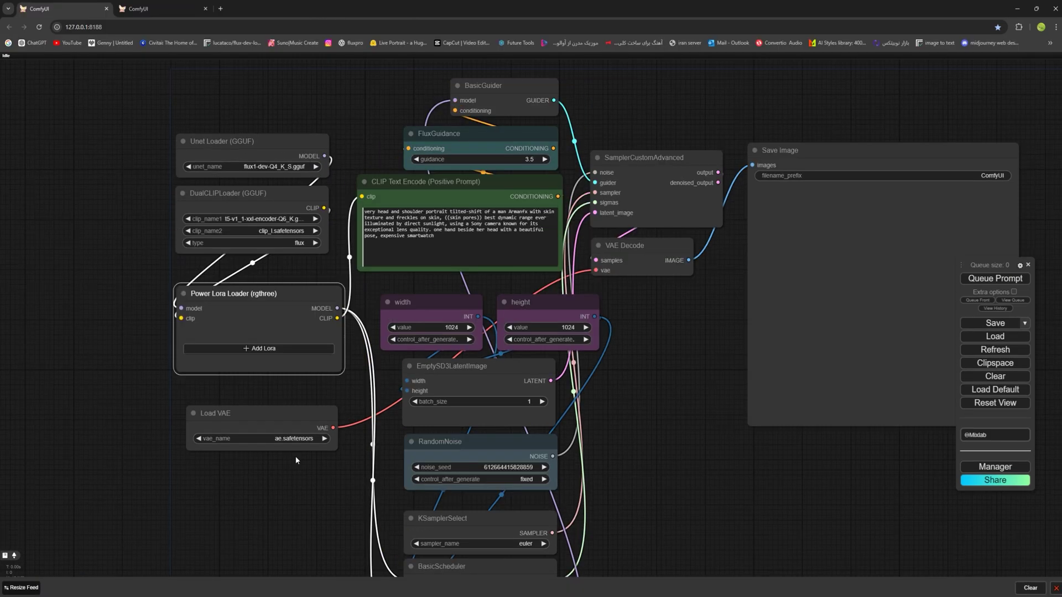
Insert flux_train_replicate.safetensors into the Power Lora Loader's list at strength 1.00
click(239, 348)
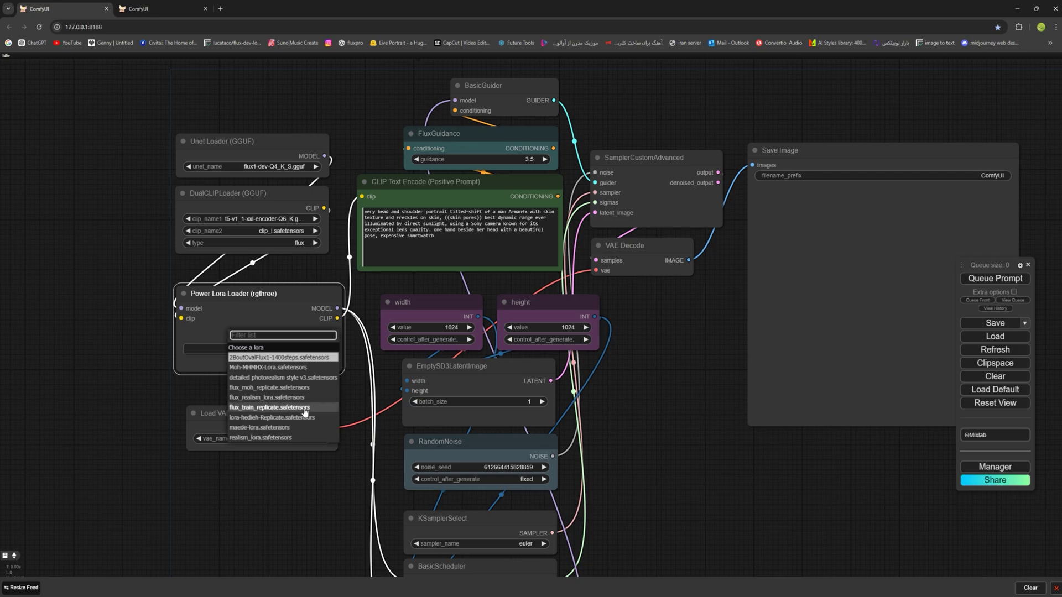
click(257, 407)
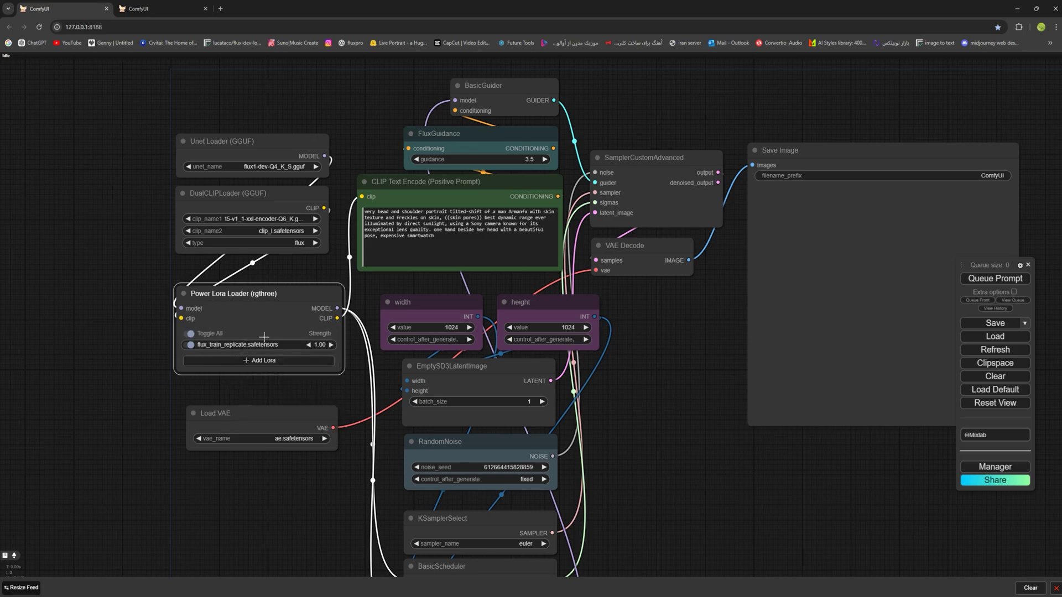
Replace the positive prompt with the woman-in-a-traditional-house prompt copied from Notepad
key(alt+Tab)
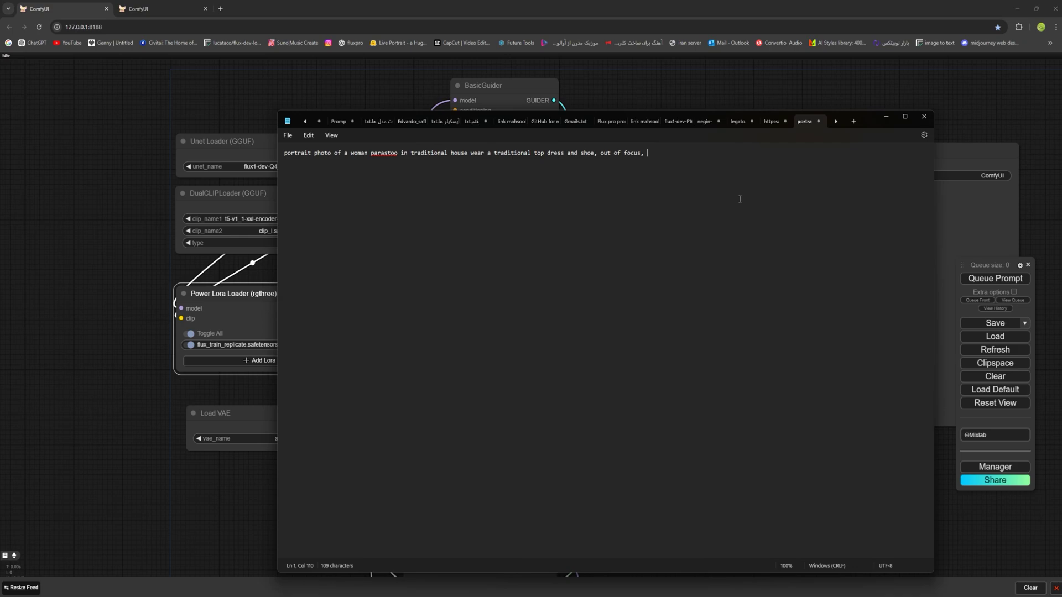
drag(659, 156, 231, 159)
key(ctrl+c)
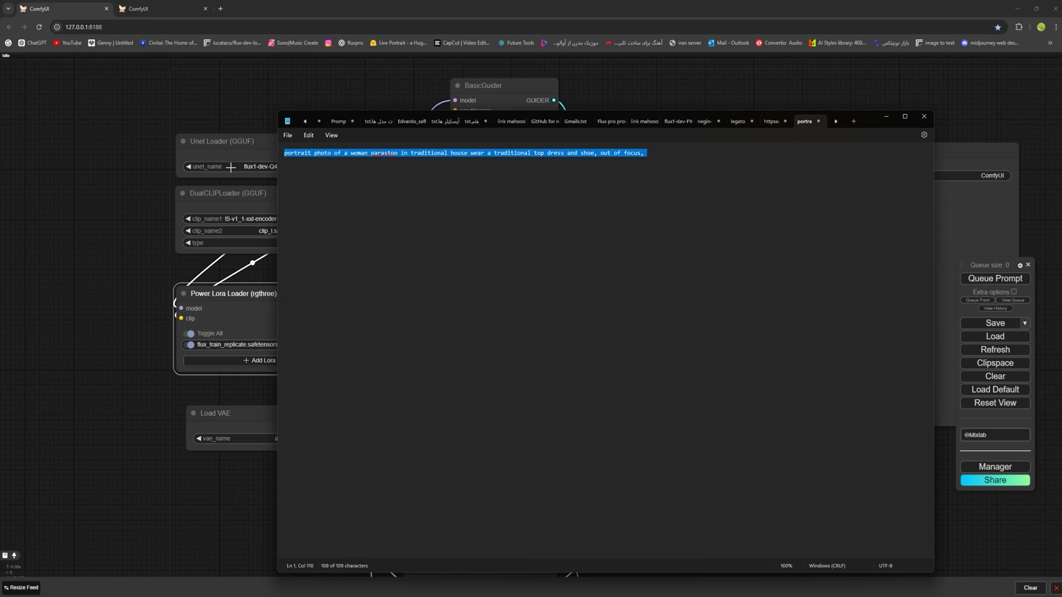
key(alt+Tab)
click(442, 238)
key(ctrl+a)
key(ctrl+v)
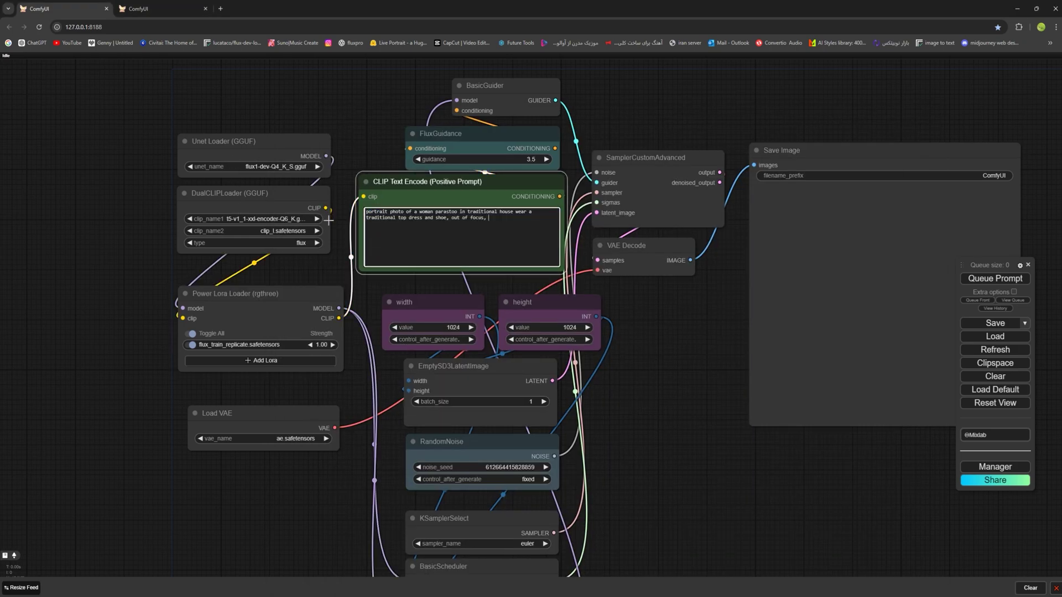
Highlight the subject's name in the prompt, then queue the generation
double_click(445, 212)
click(276, 168)
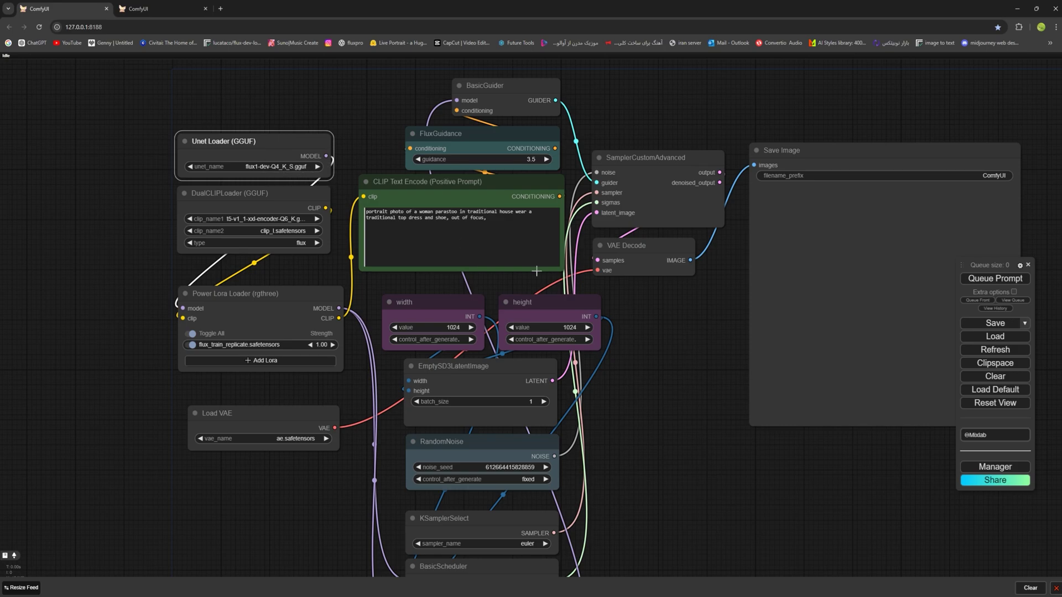
click(990, 283)
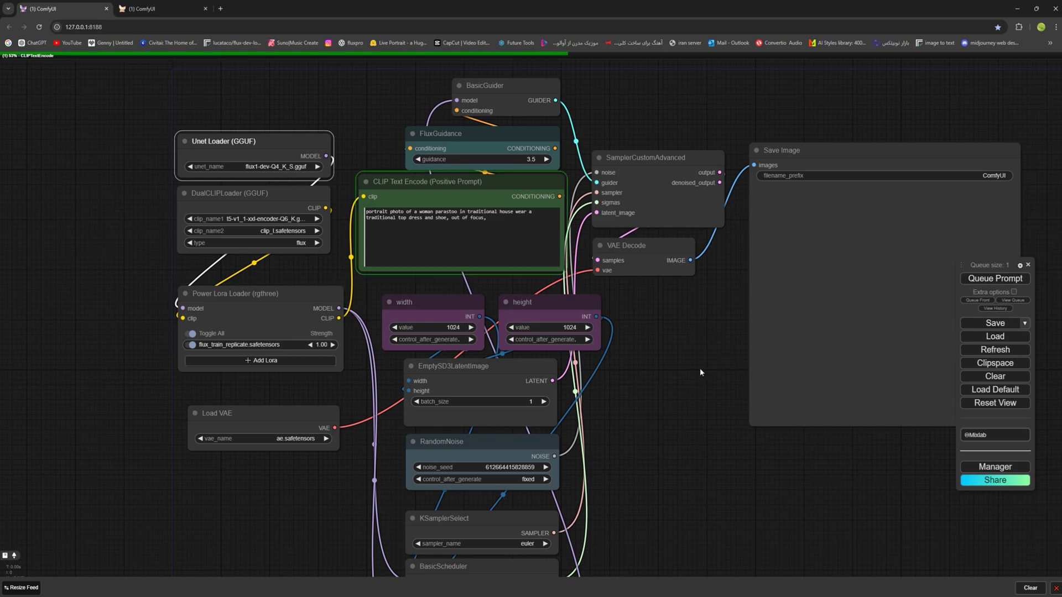
Check the console until the first run ends, then pan the graph to the red-dress portrait in Save Image
click(796, 365)
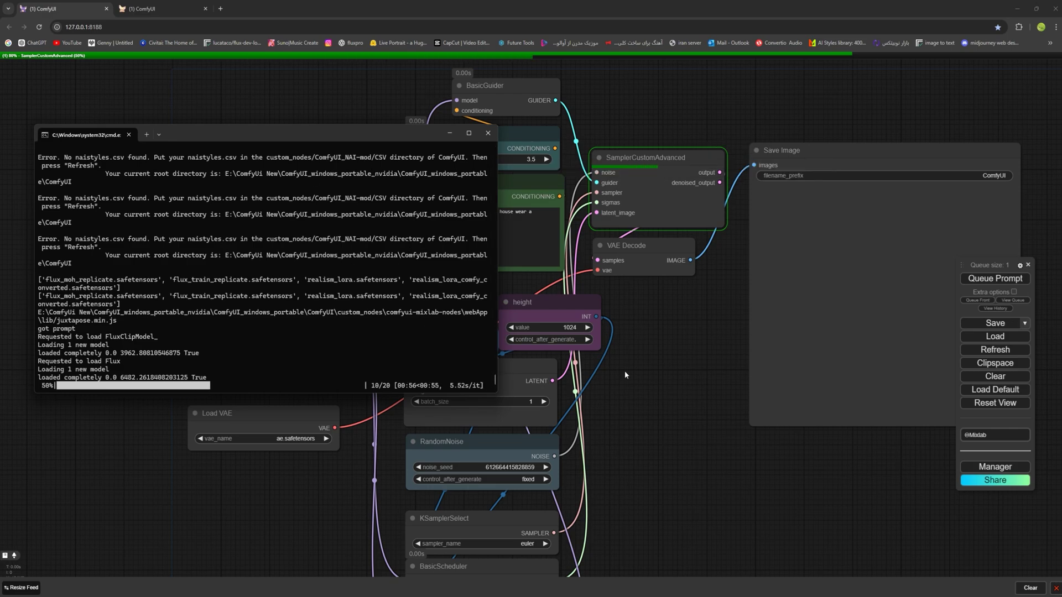
drag(350, 135, 382, 165)
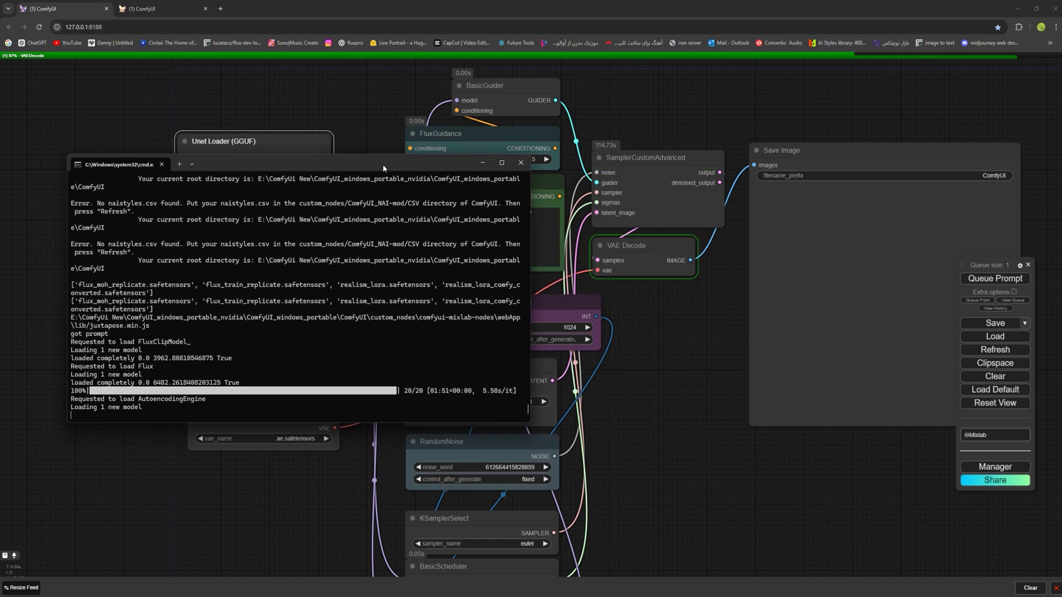
click(757, 374)
drag(711, 315, 586, 317)
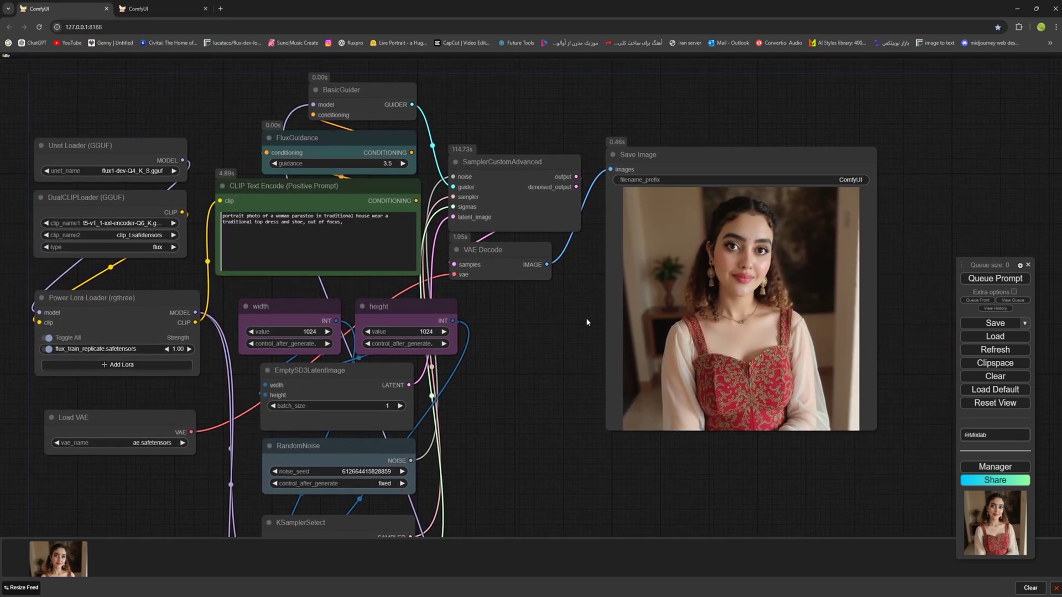
scroll(781, 266, up, 5)
scroll(781, 266, down, 3)
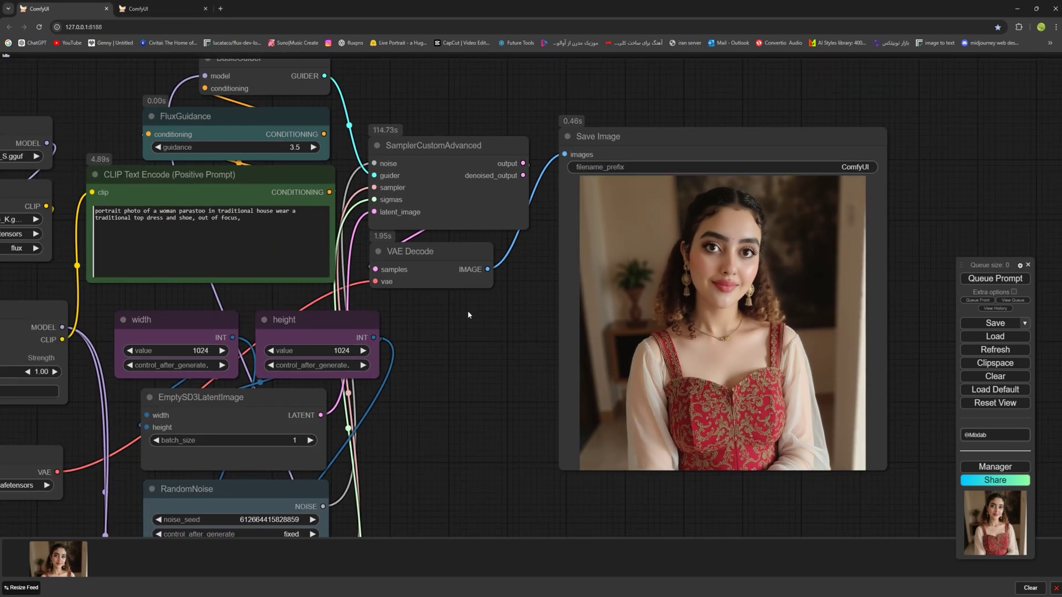
drag(466, 310, 738, 243)
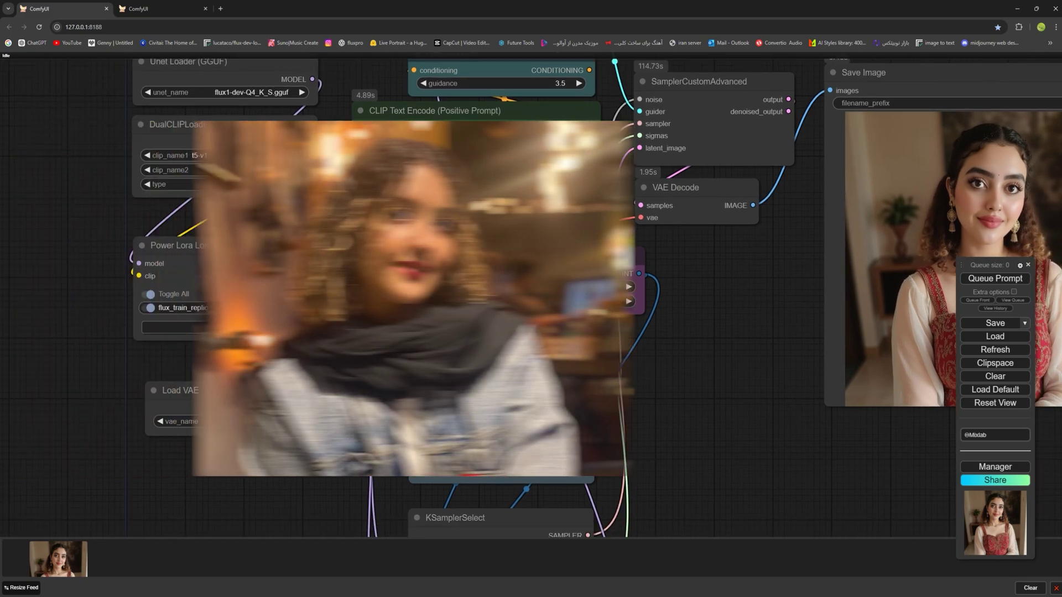
drag(343, 354, 244, 366)
scroll(664, 358, down, 2)
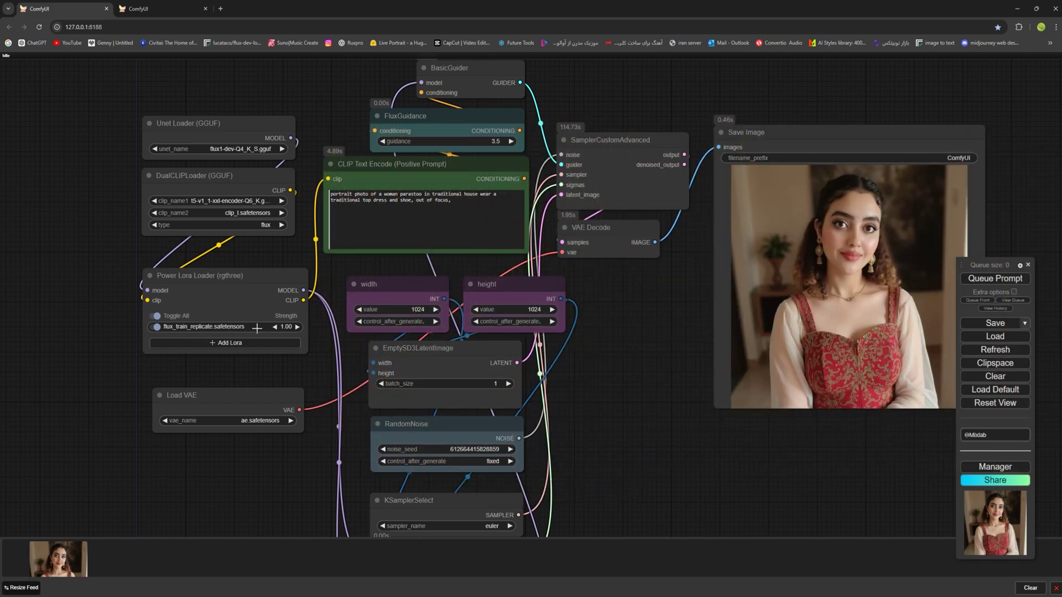
Stack flux_realism_lora (0.65) with flux_train_replicate (0.85) and queue a new generation
click(229, 344)
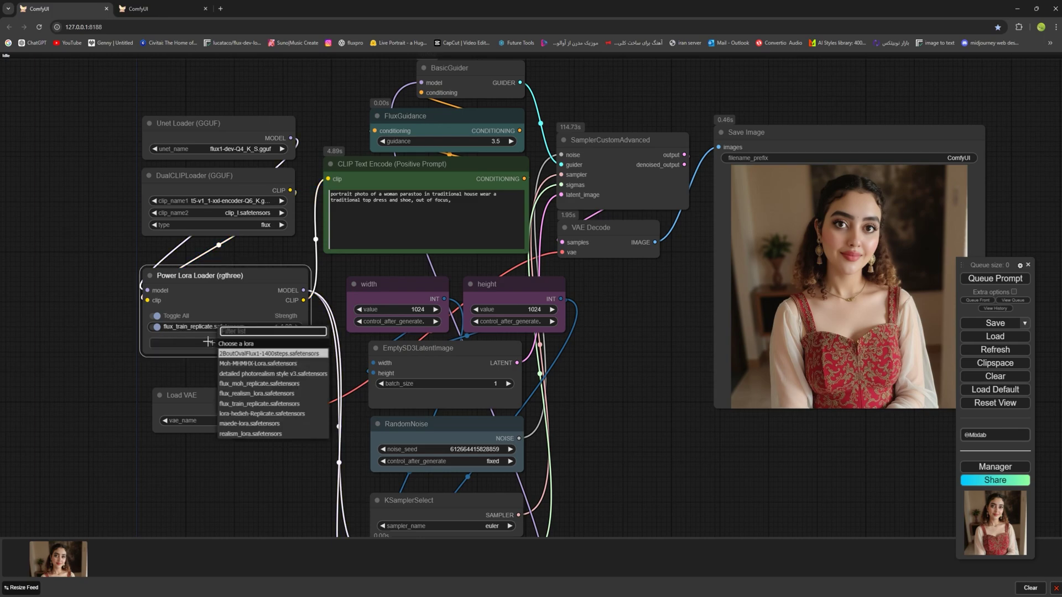
click(243, 393)
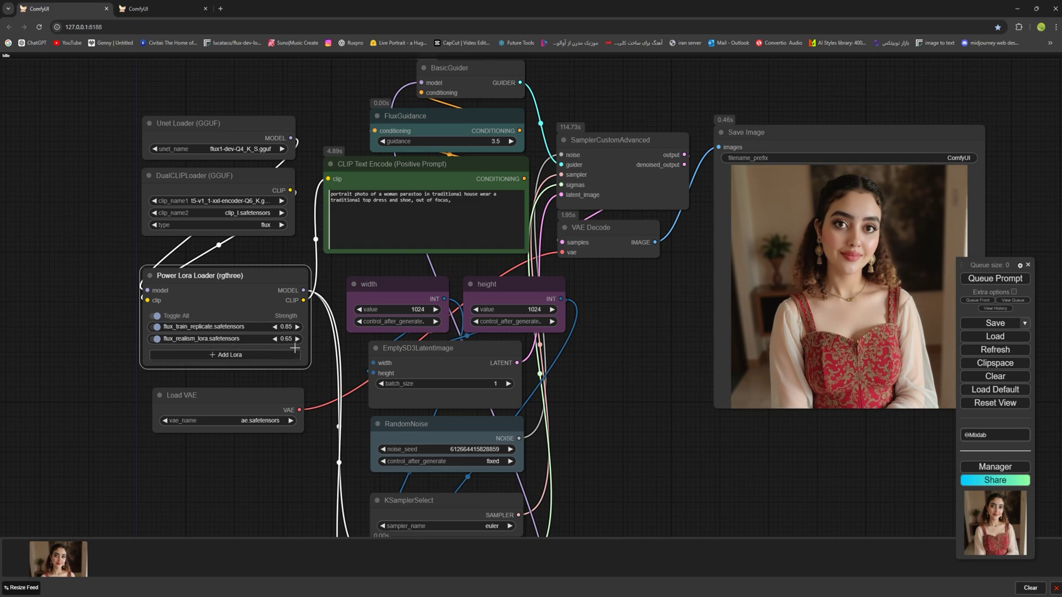
click(495, 449)
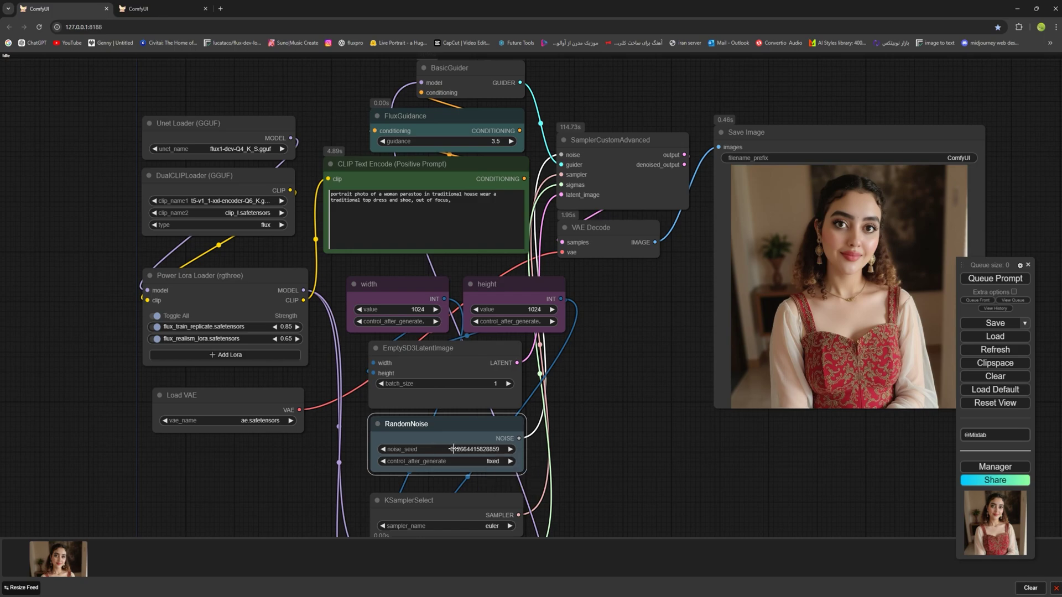
click(989, 279)
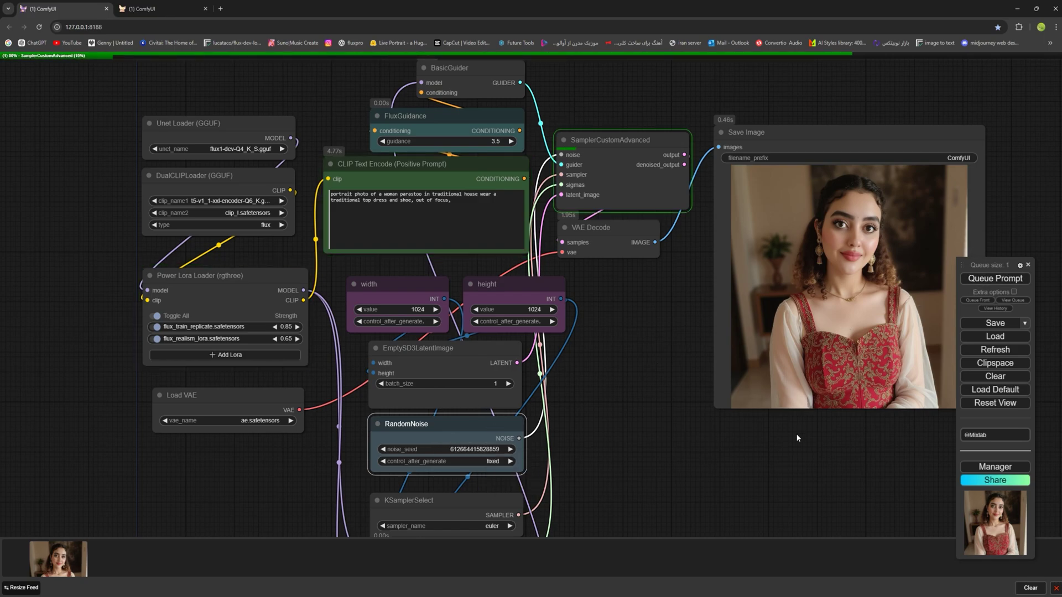
Minimize the console window and enlarge the first generated portrait from the feed
key(alt+Tab)
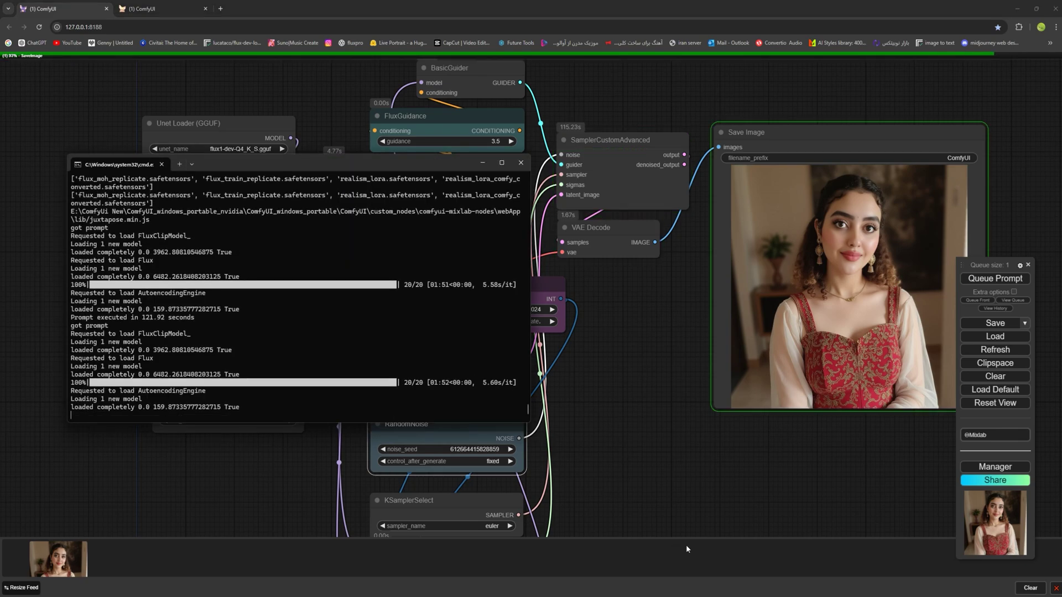
click(483, 162)
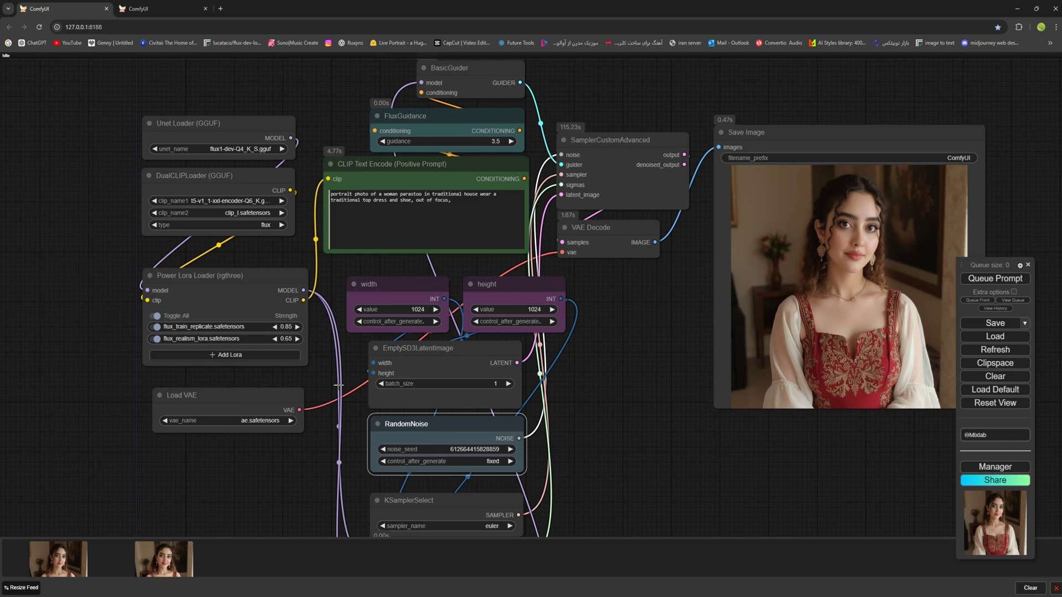
click(71, 553)
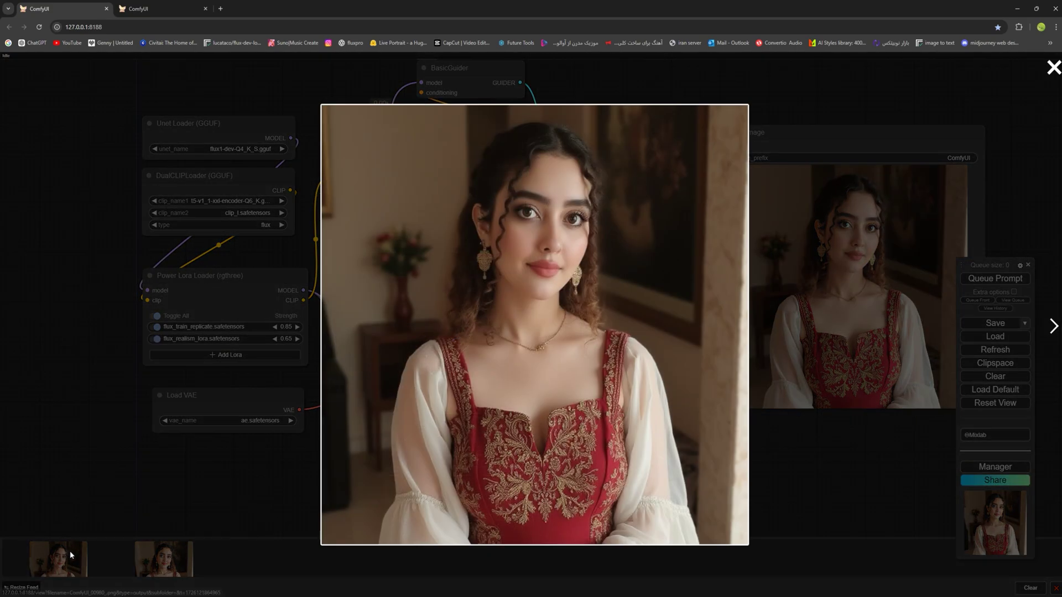
Flip back and forth between the two portraits in the lightbox, then close it
click(1053, 329)
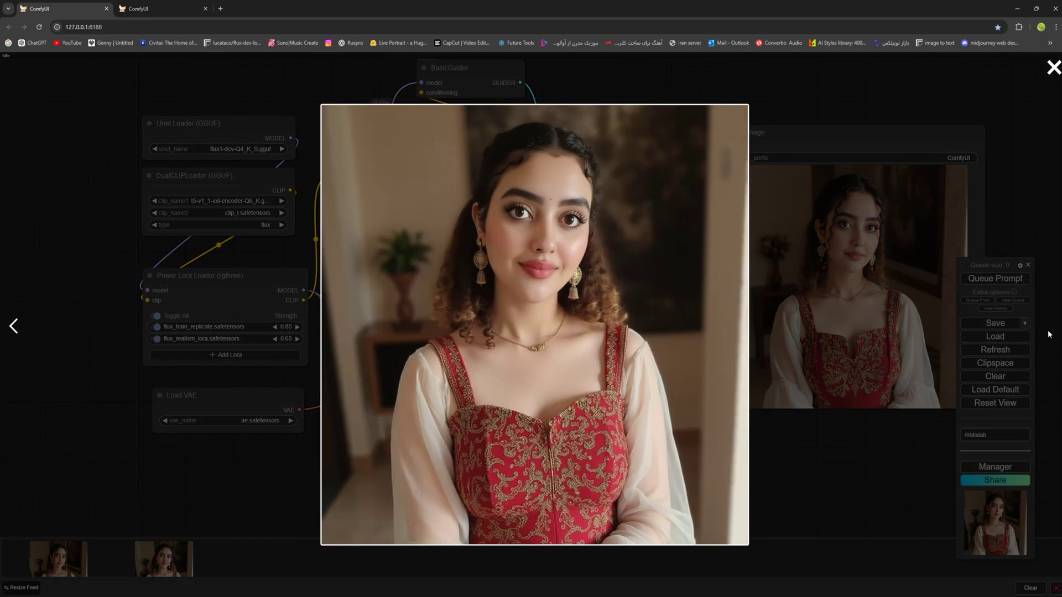
click(12, 329)
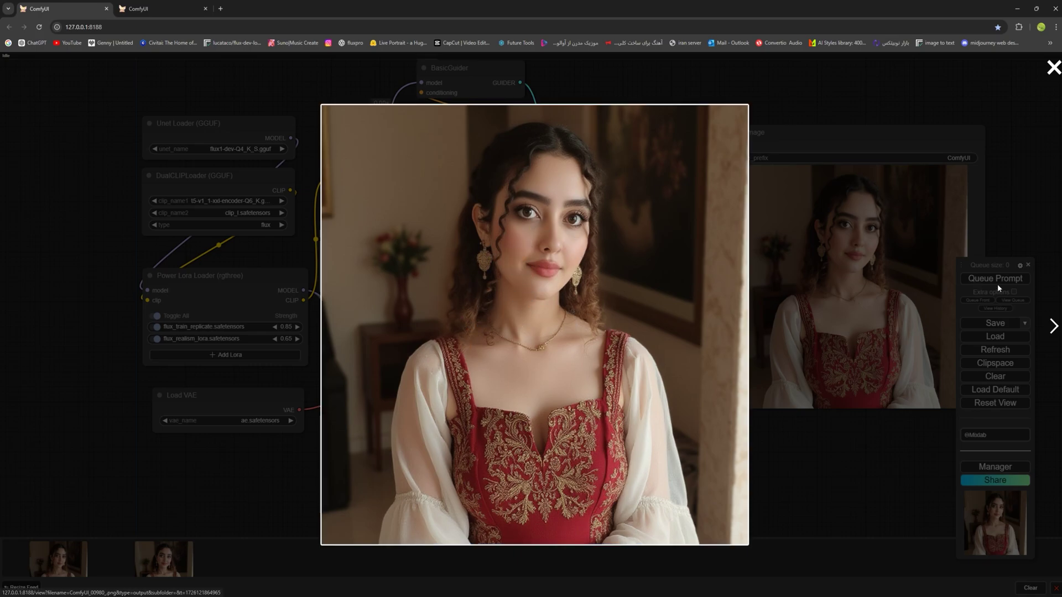
click(1053, 326)
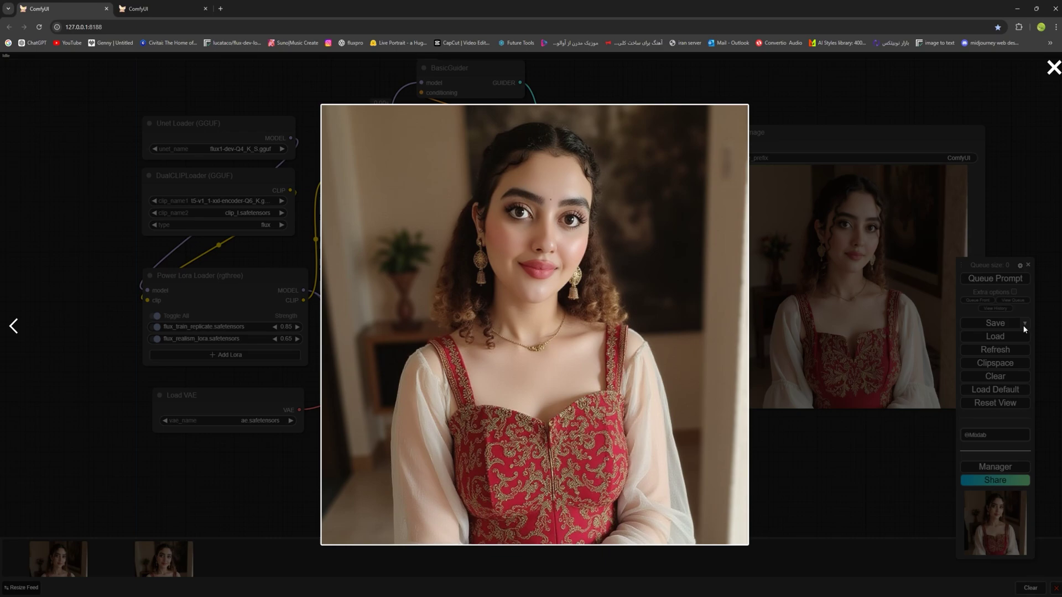
click(13, 326)
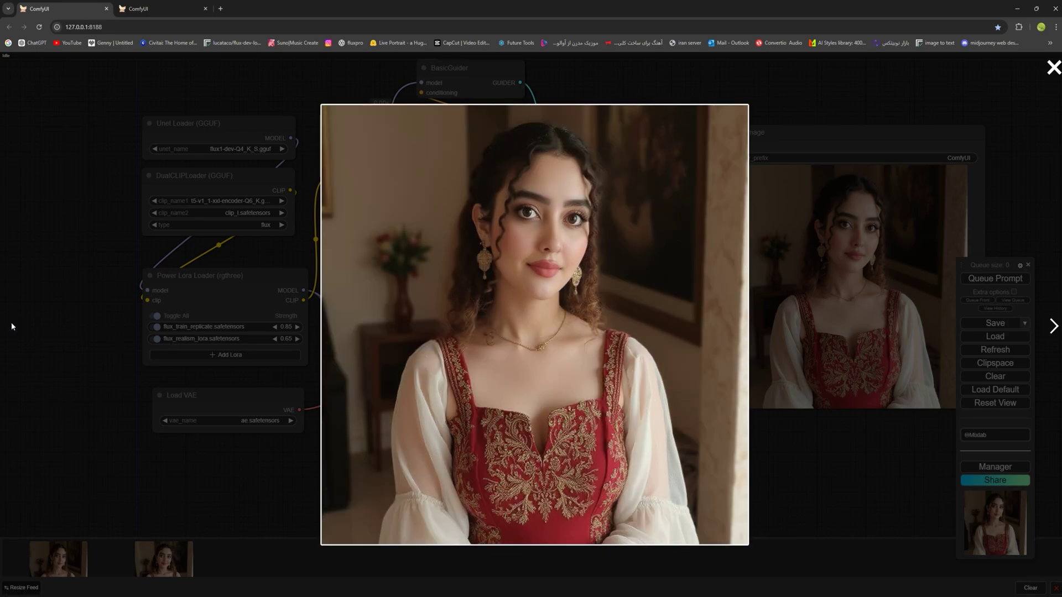
click(1053, 326)
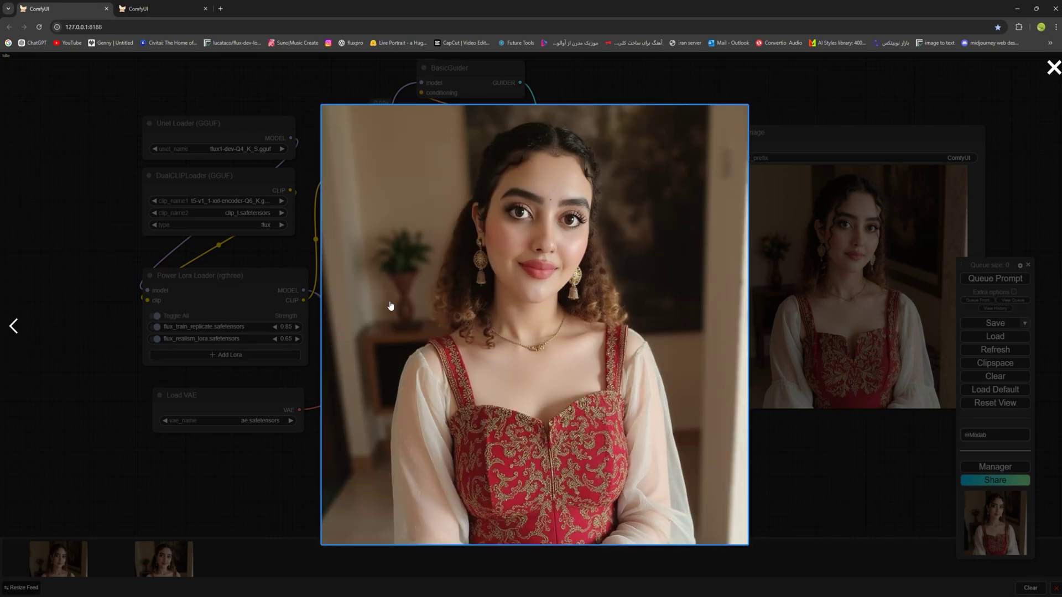
click(13, 327)
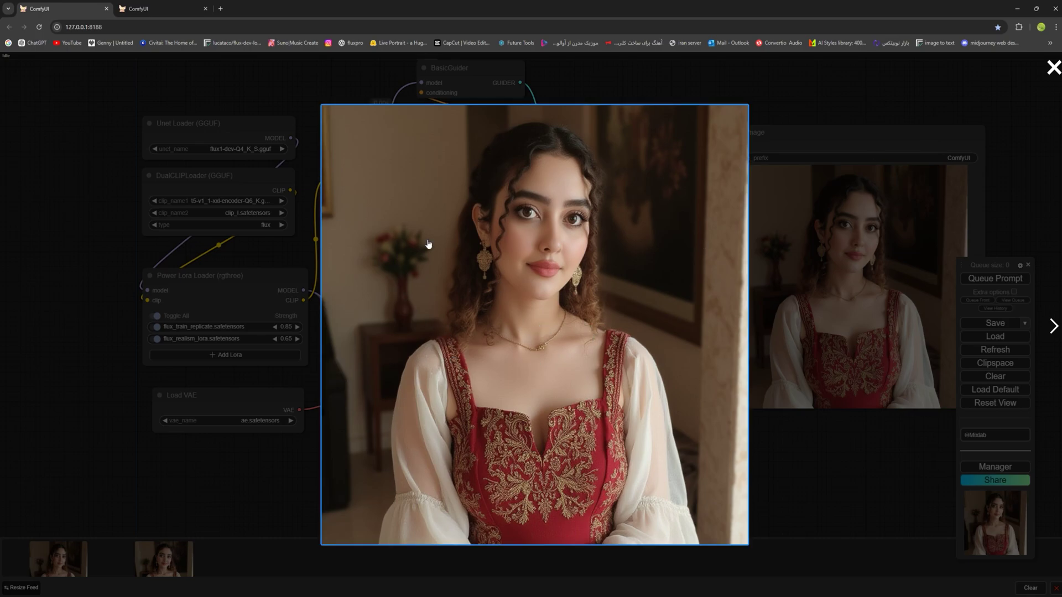
click(1054, 327)
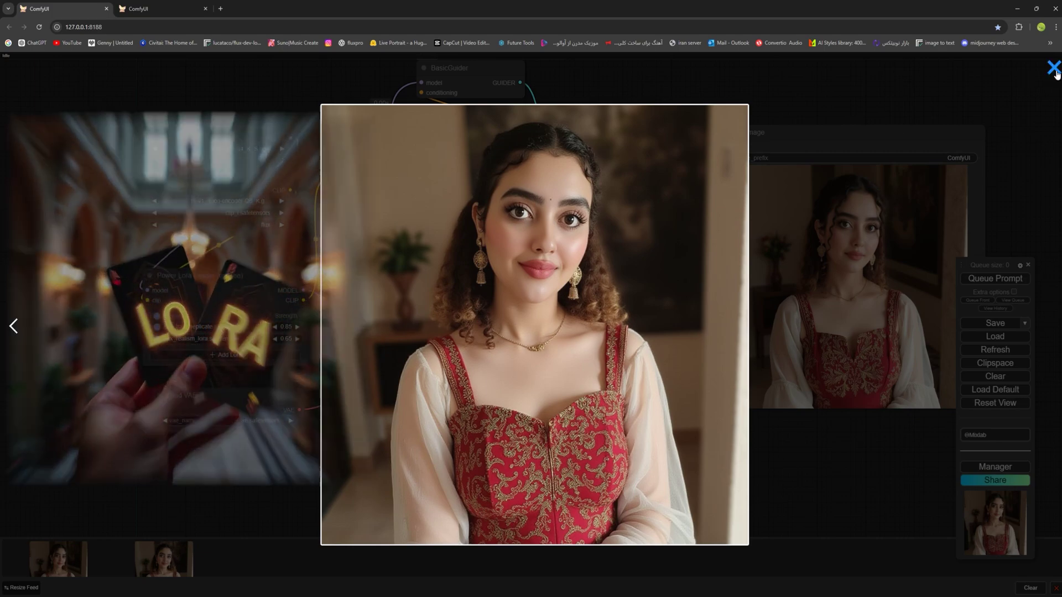
click(761, 182)
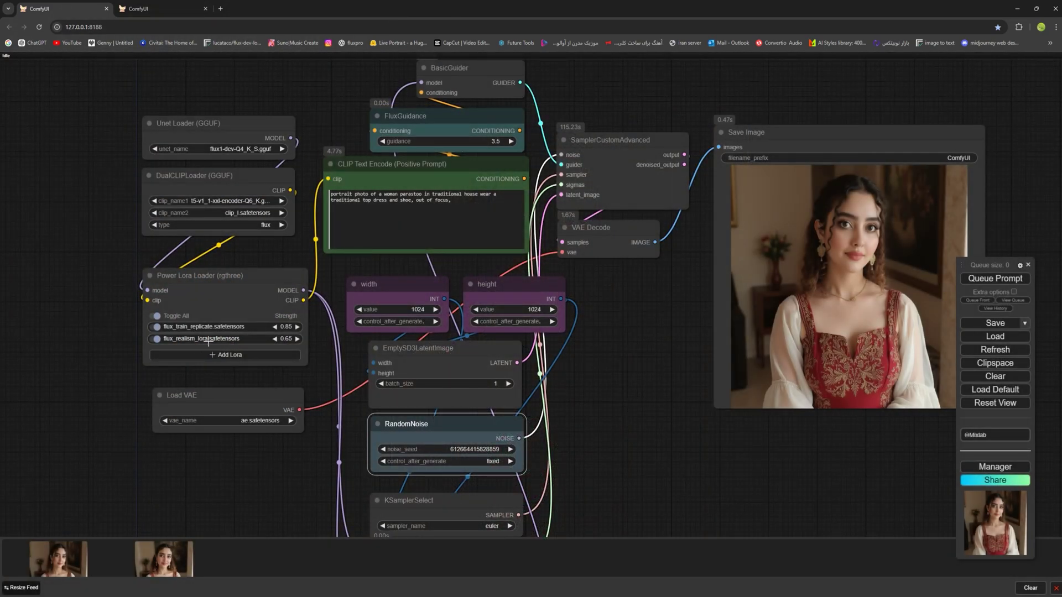
Add lora-hedieh-Replicate as a third LoRA, insert 'hedieh' after 'parastoo' in the prompt, and queue it
click(228, 355)
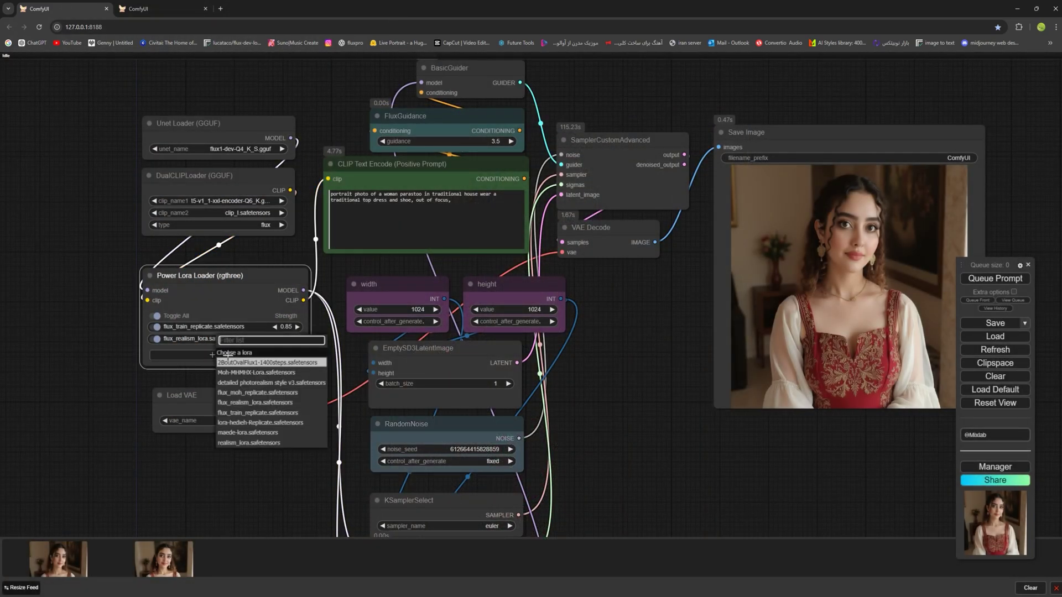
click(239, 423)
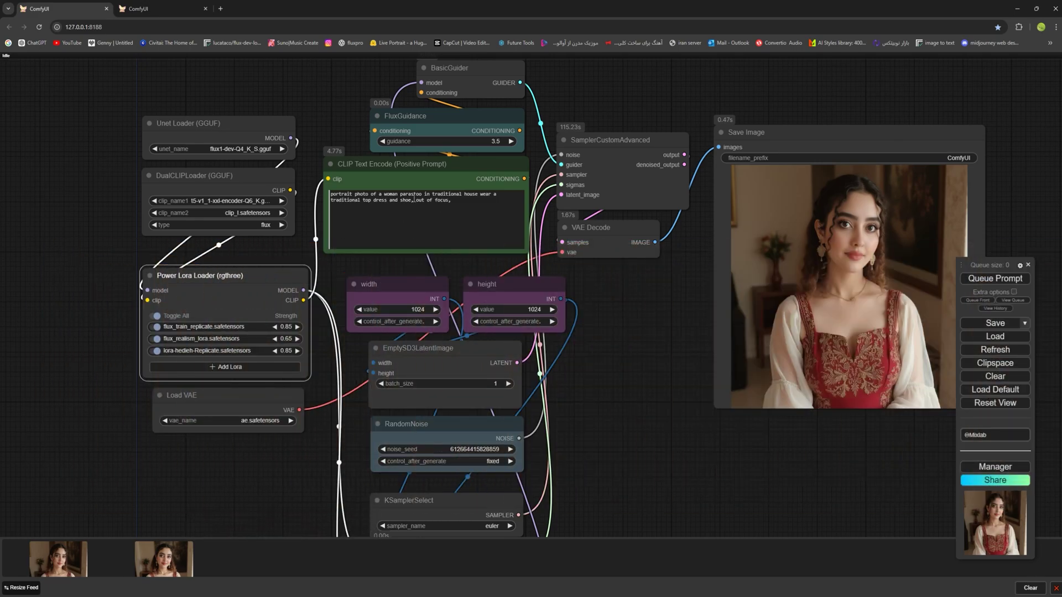
click(425, 195)
text(hed)
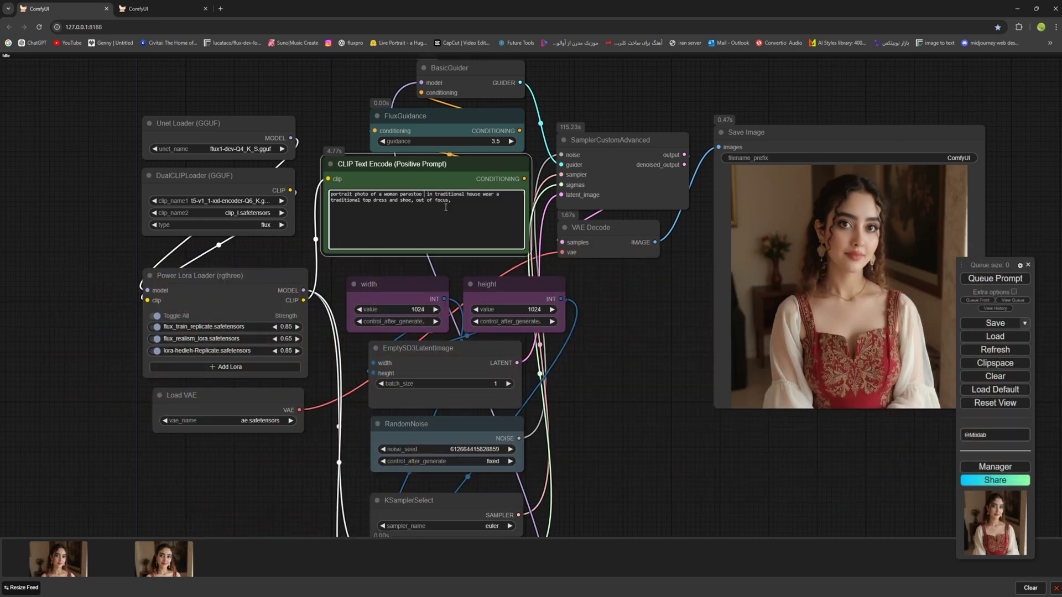
text(ieh)
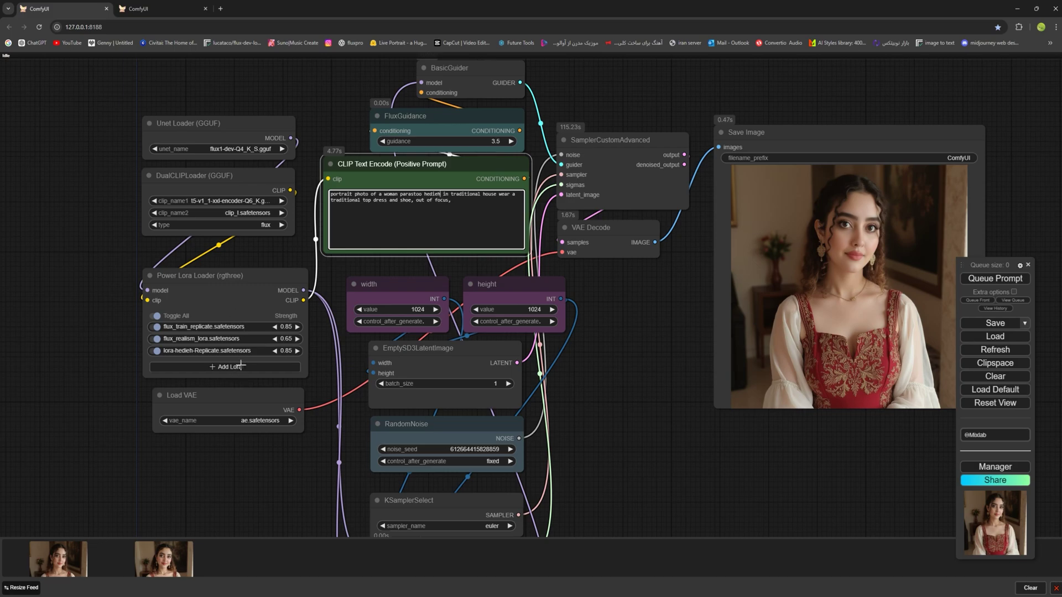
click(990, 279)
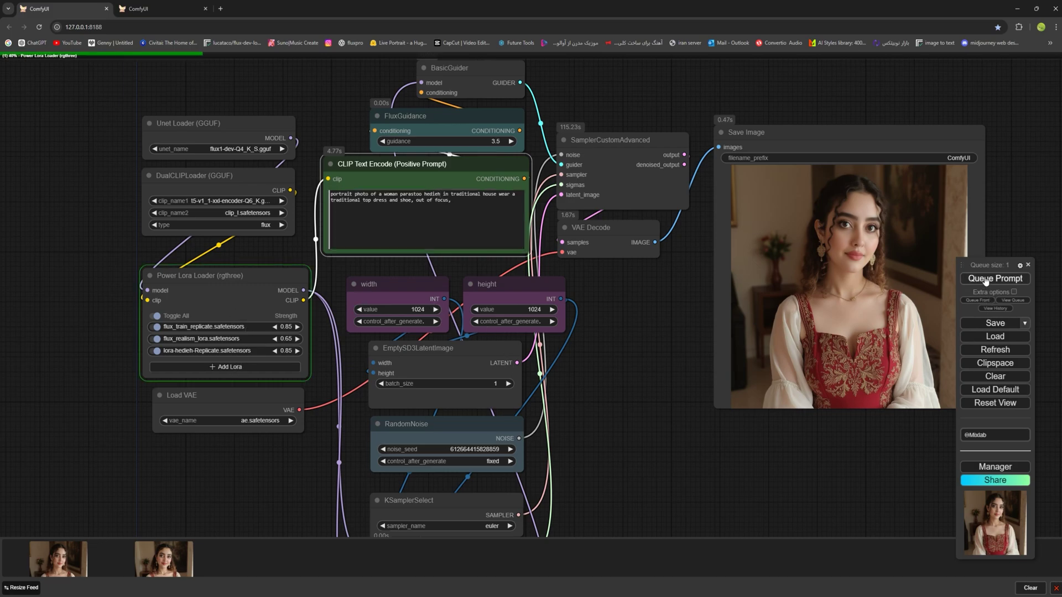
key(alt+Tab)
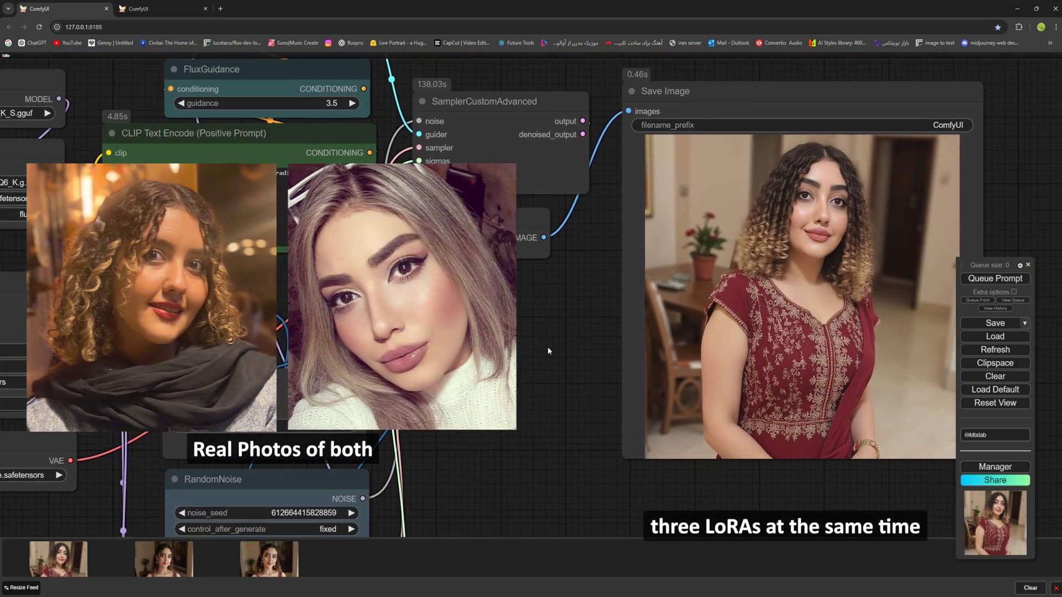
scroll(542, 331, down, 2)
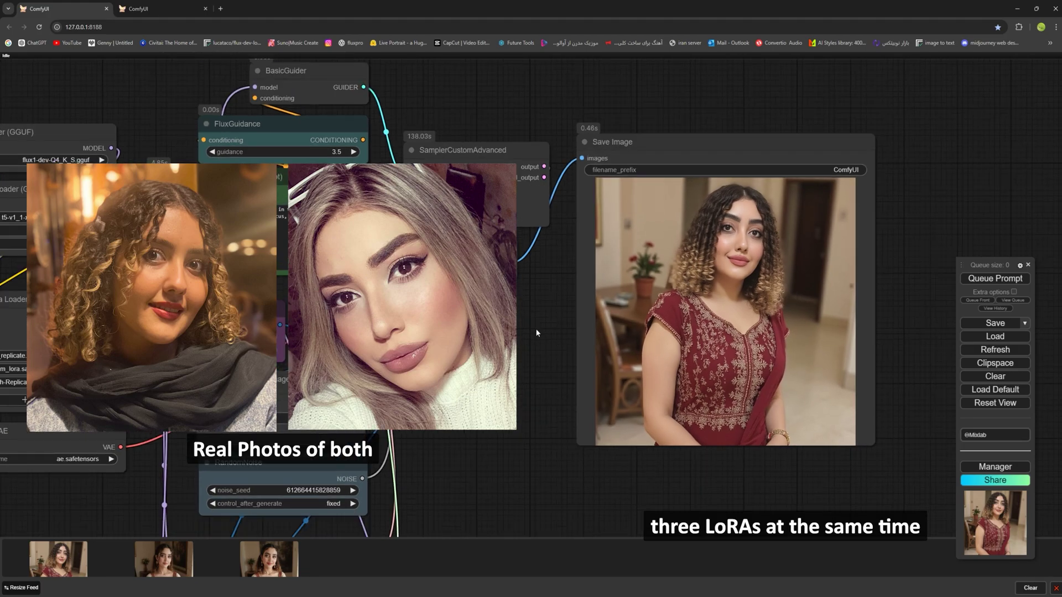
scroll(693, 282, down, 4)
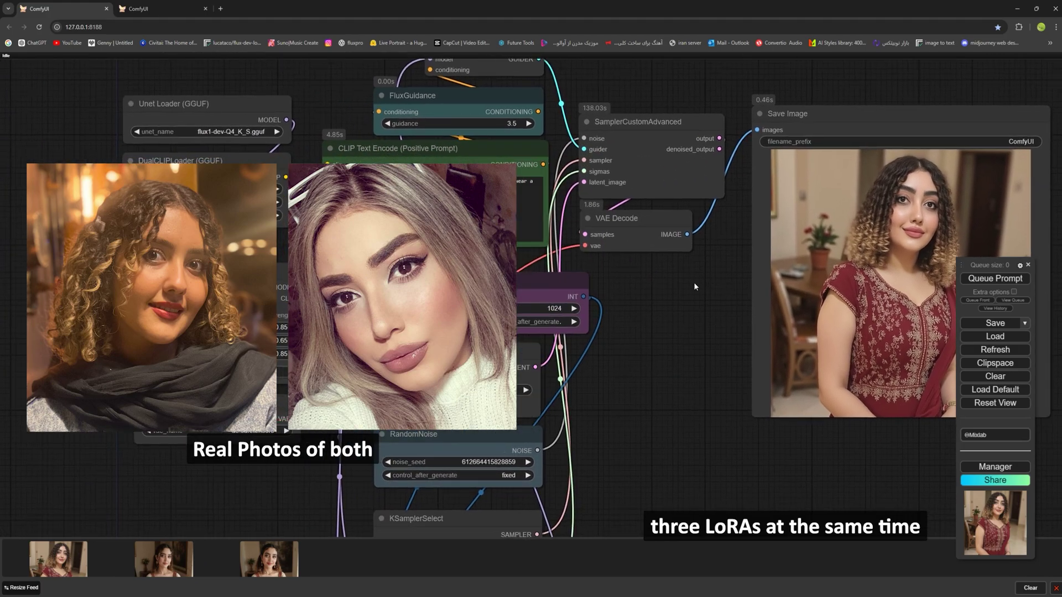
scroll(665, 287, up, 4)
scroll(712, 269, down, 2)
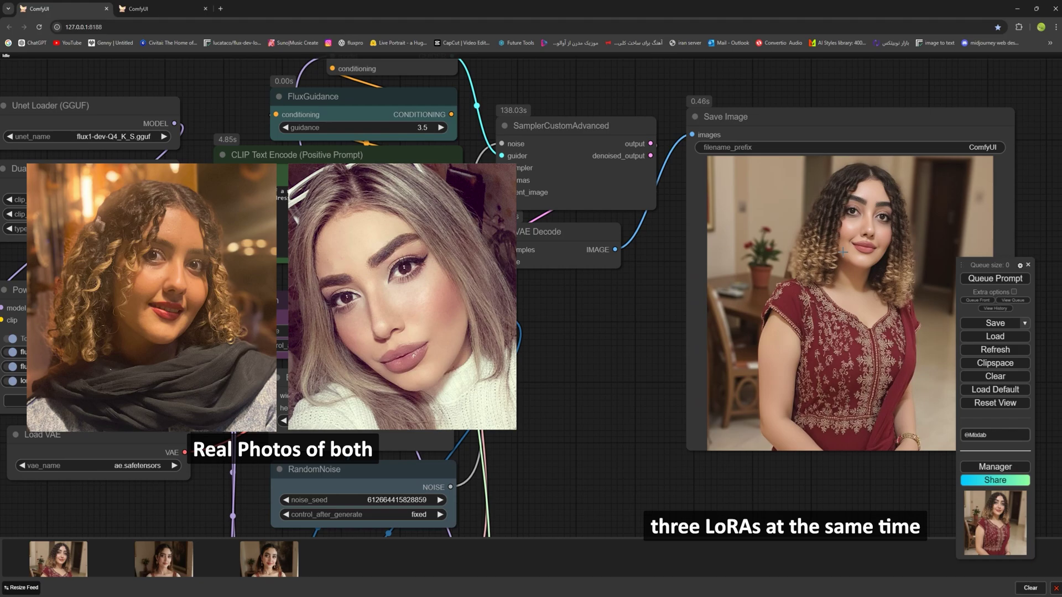
scroll(667, 283, up, 2)
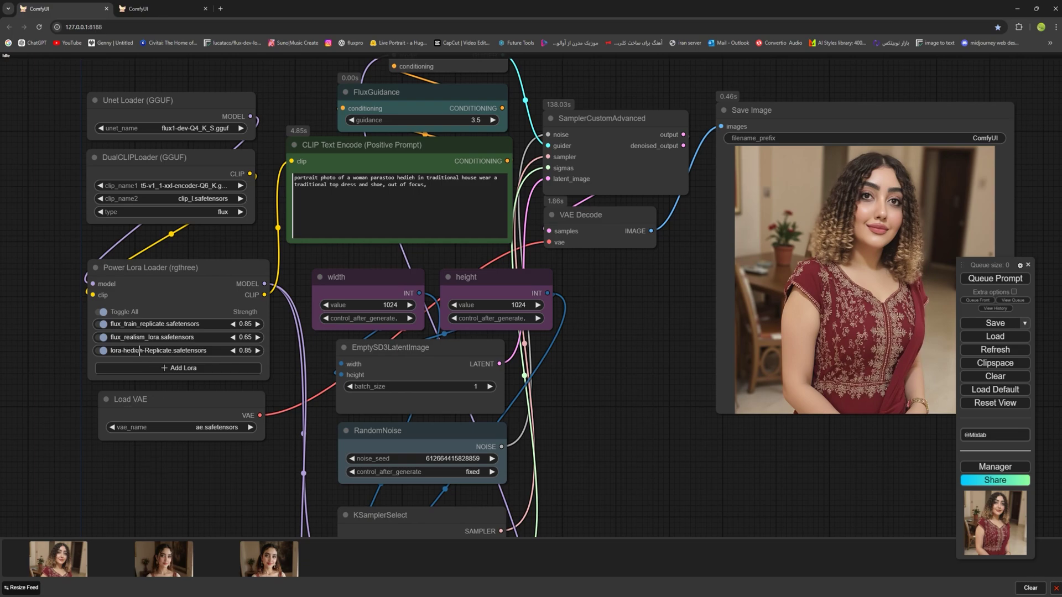
Turn off flux_realism_lora, queue a new render, and browse feed portraits in the lightbox
click(103, 337)
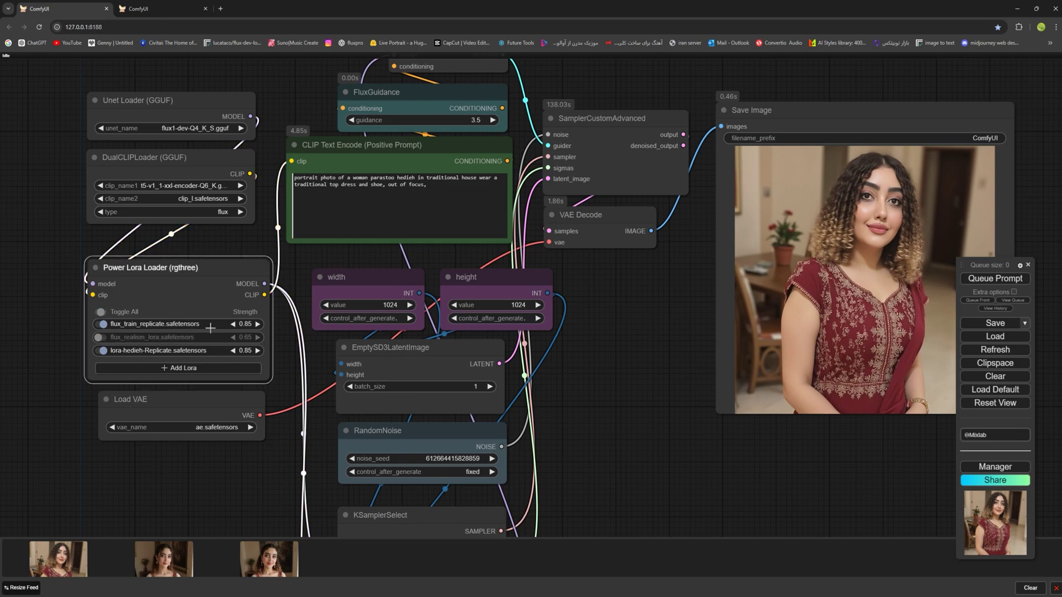
click(990, 280)
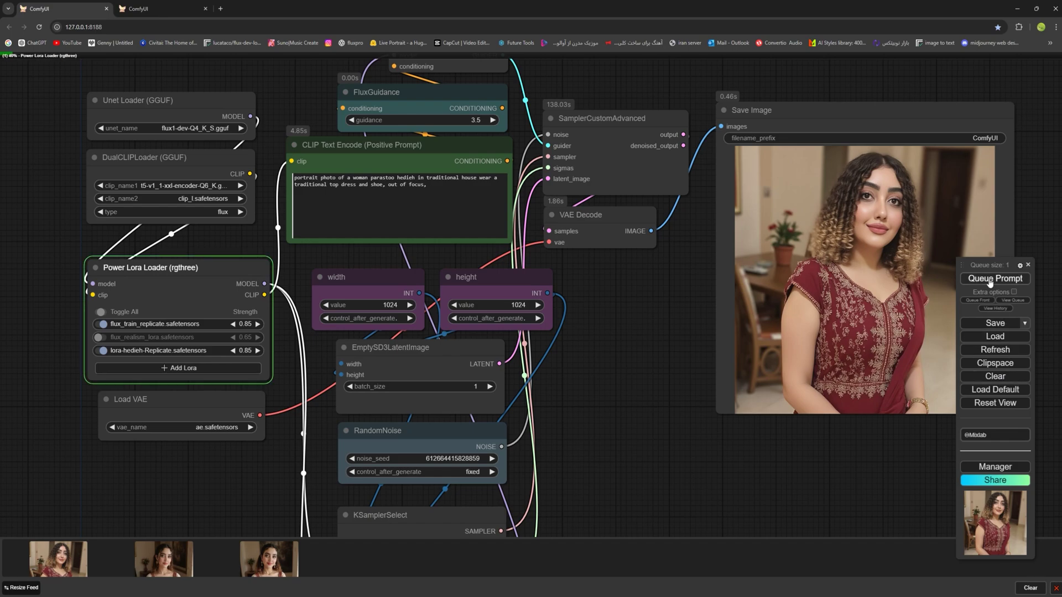
click(254, 562)
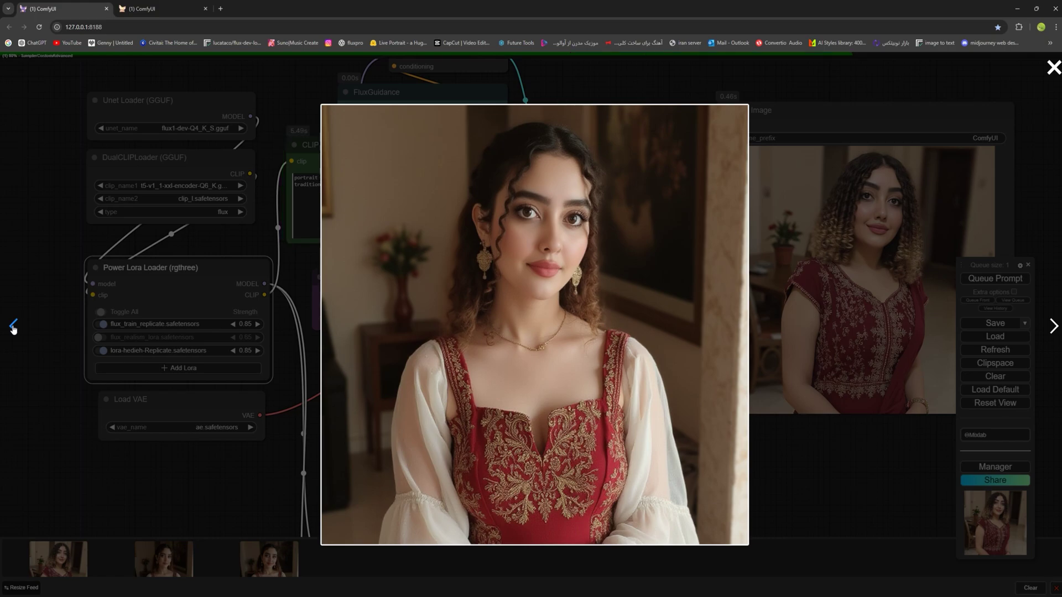
click(1053, 327)
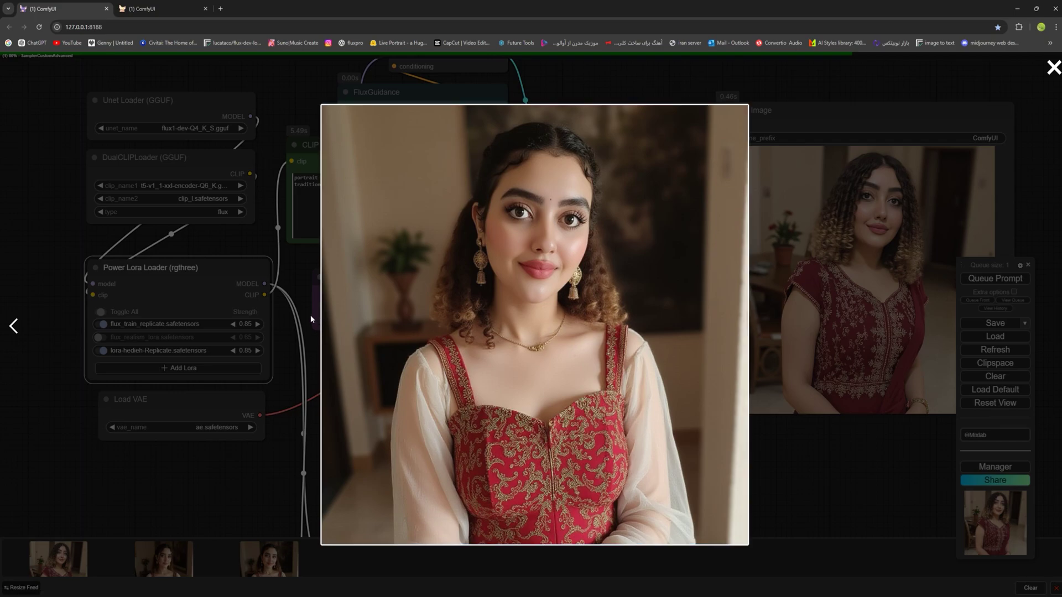
click(13, 327)
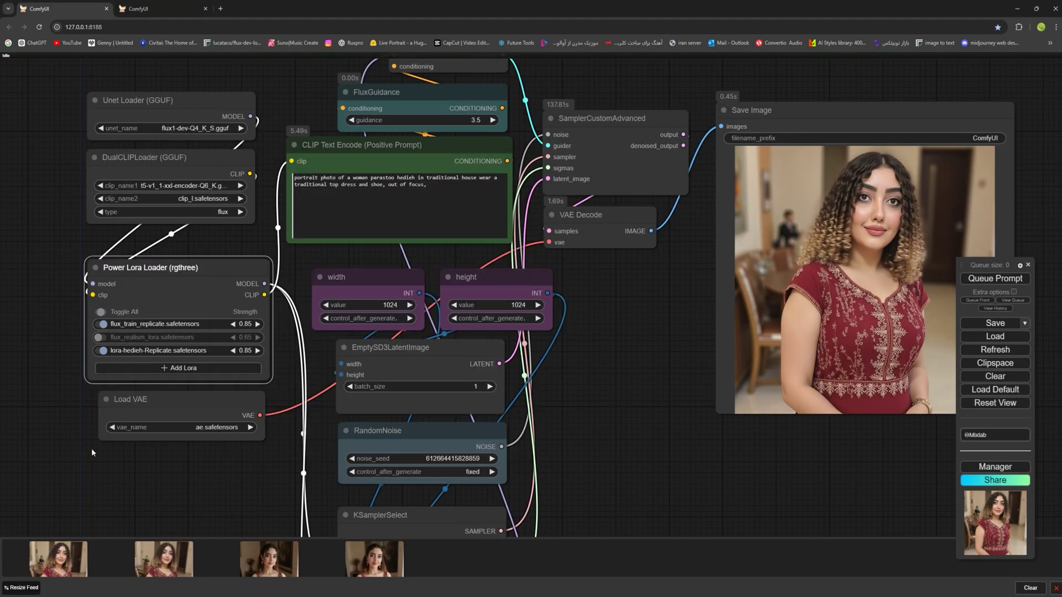
Reopen the first feed portrait, flip through adjacent renders to compare, and close the viewer
click(64, 556)
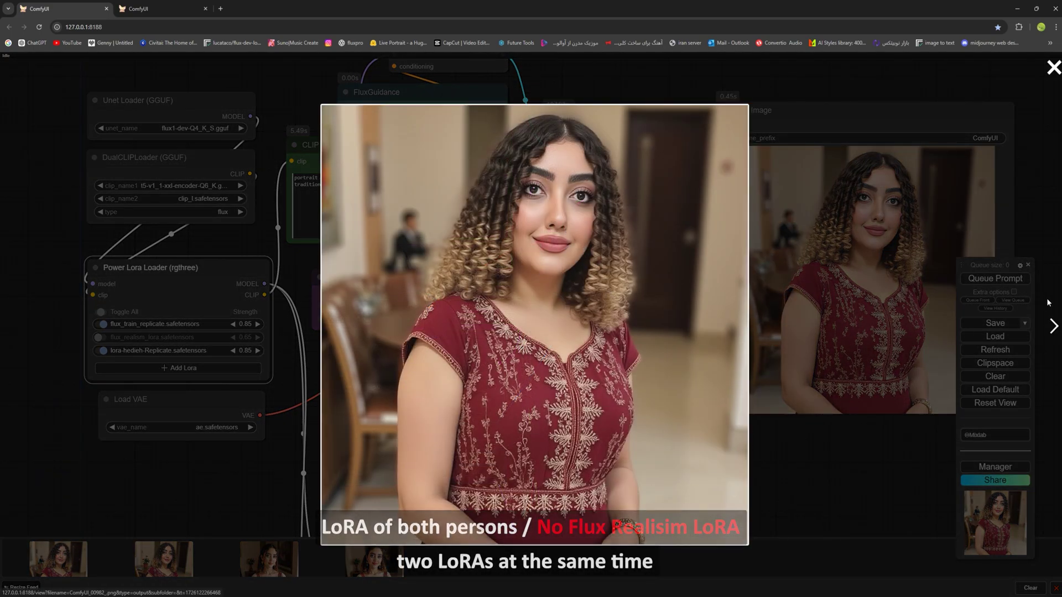
key(Right)
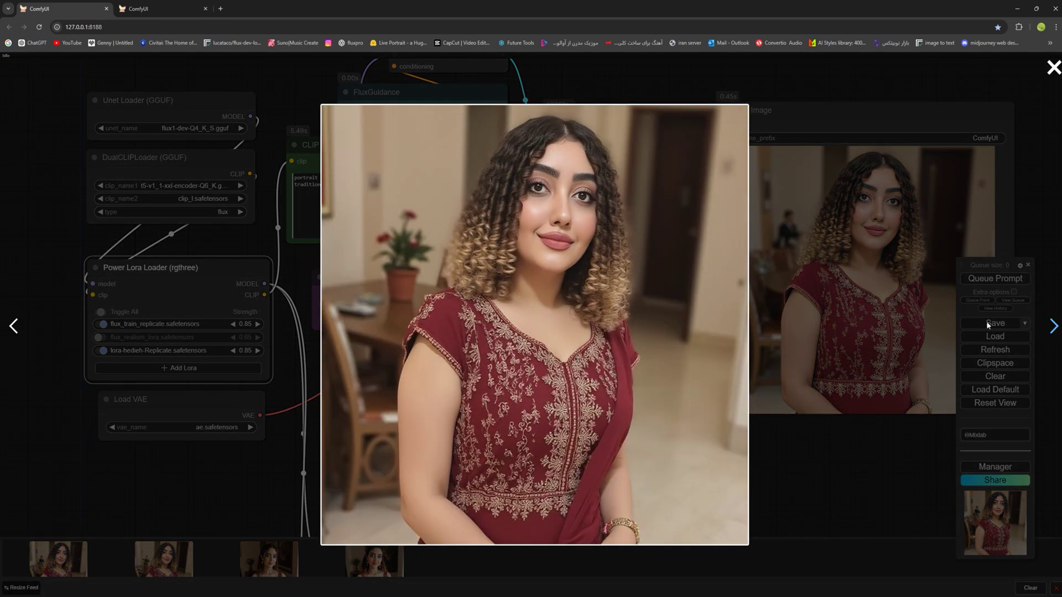
click(14, 326)
click(1055, 335)
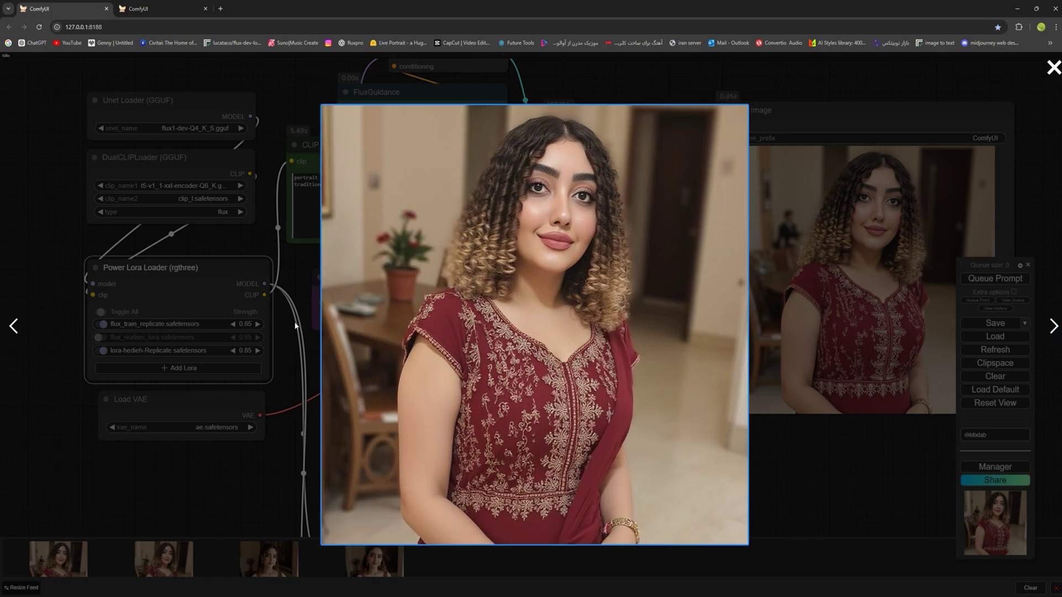
click(12, 329)
click(1055, 327)
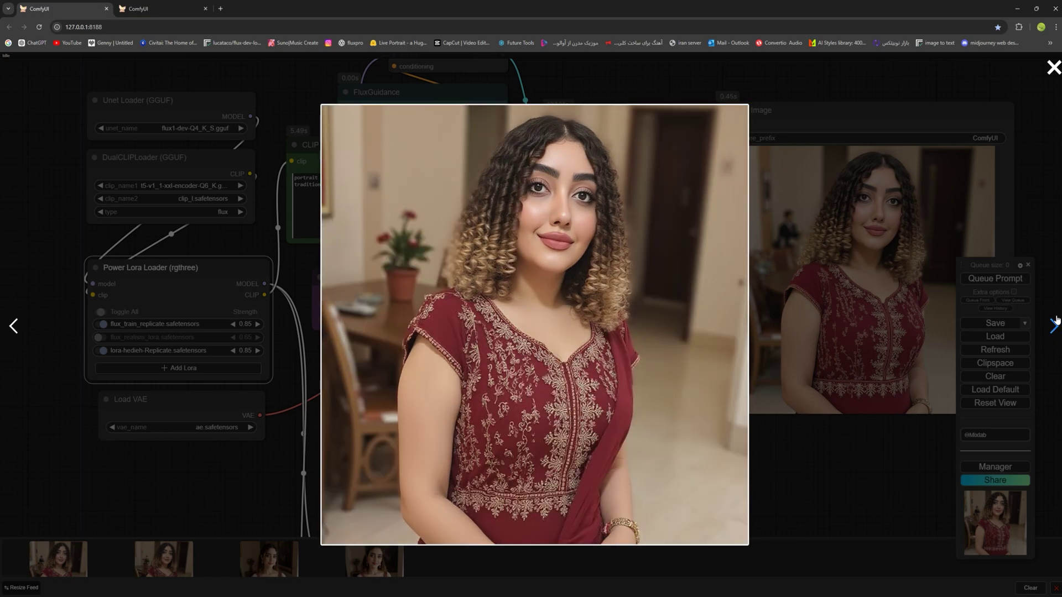
click(1054, 68)
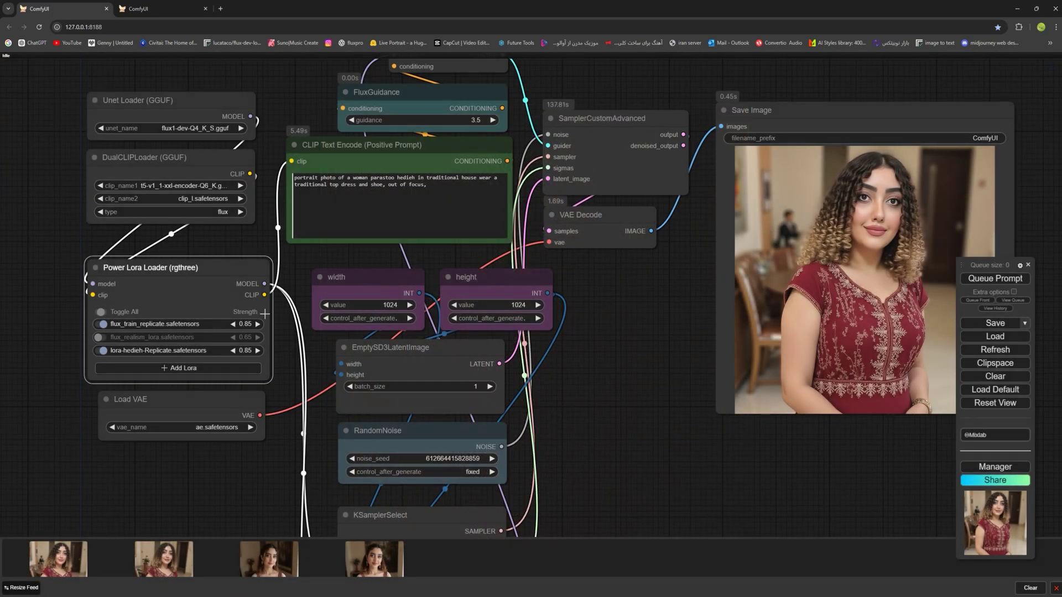